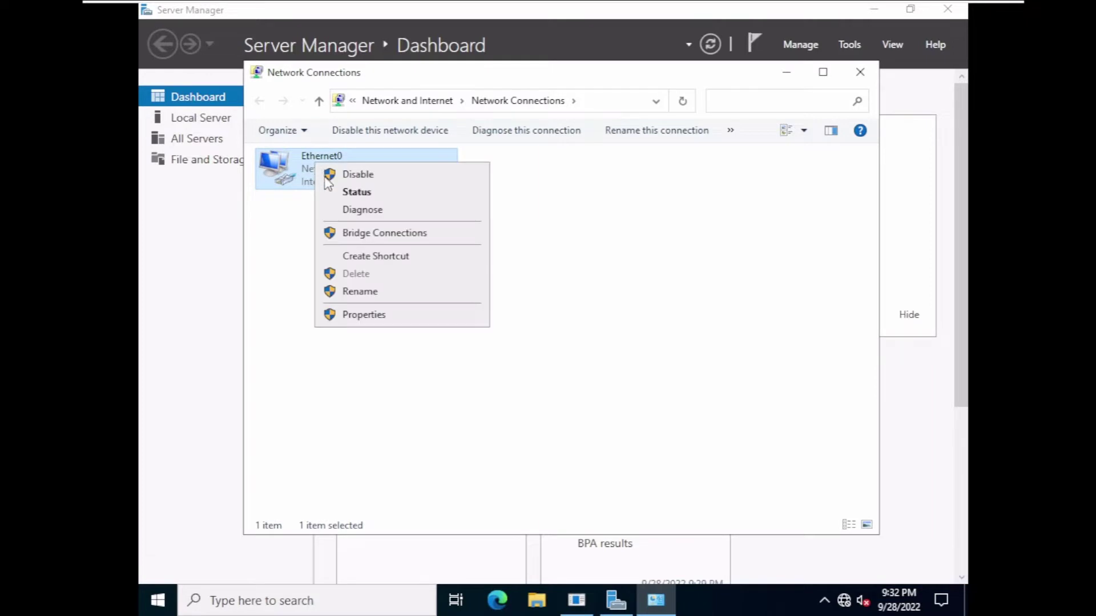
# - Give the Ethernet0 adapter the static IPv4 address 192.168.8.10, subnet mask 255.255.255.0 and default gateway 192.168.8.2
pyautogui.click(361, 314)
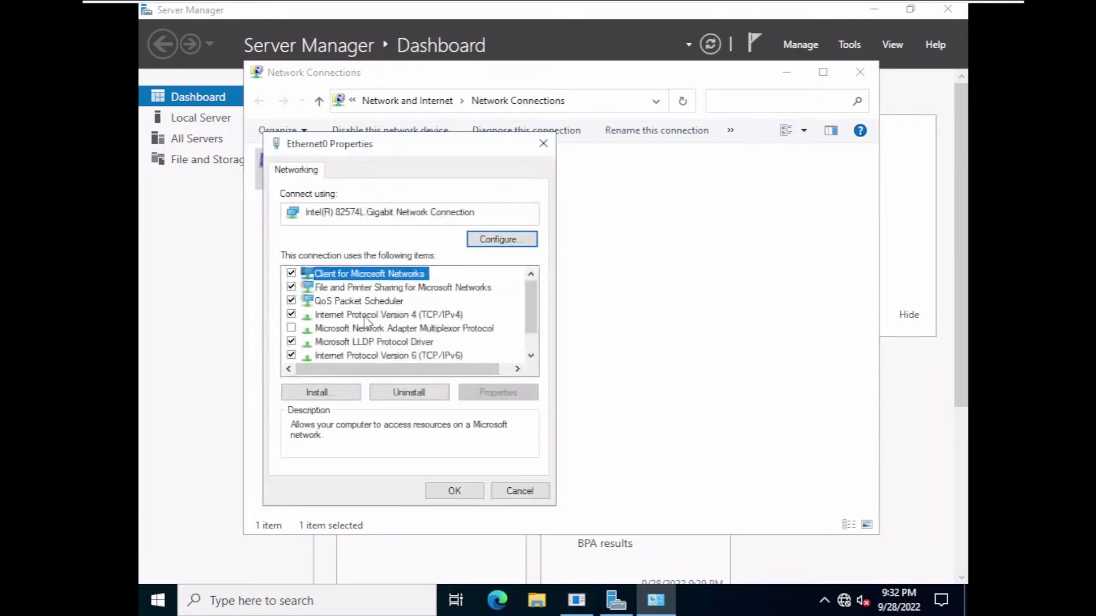
pyautogui.doubleClick(367, 314)
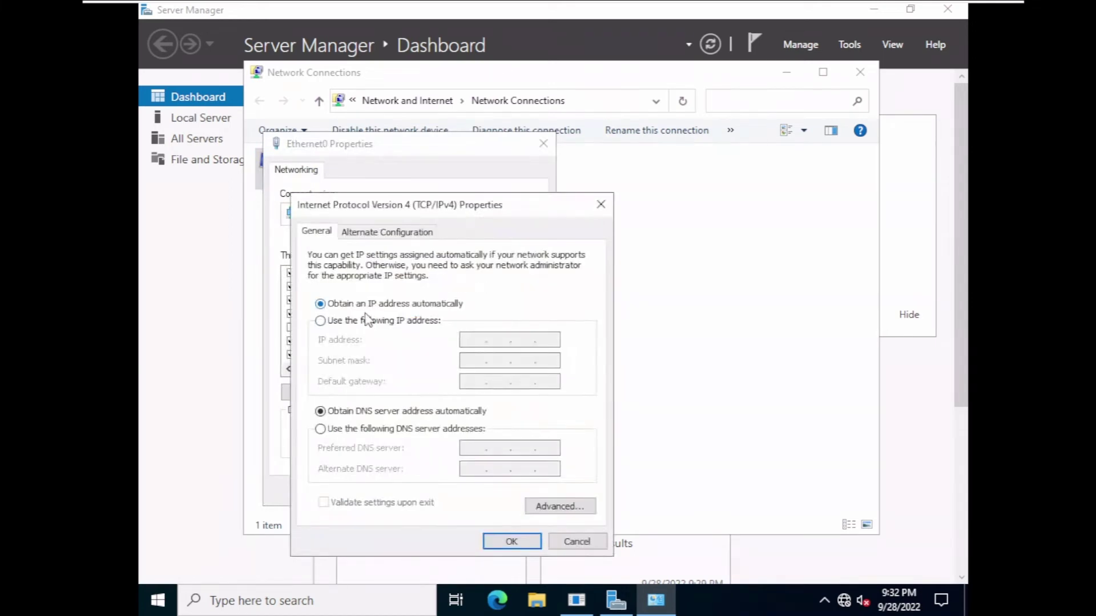
pyautogui.click(366, 321)
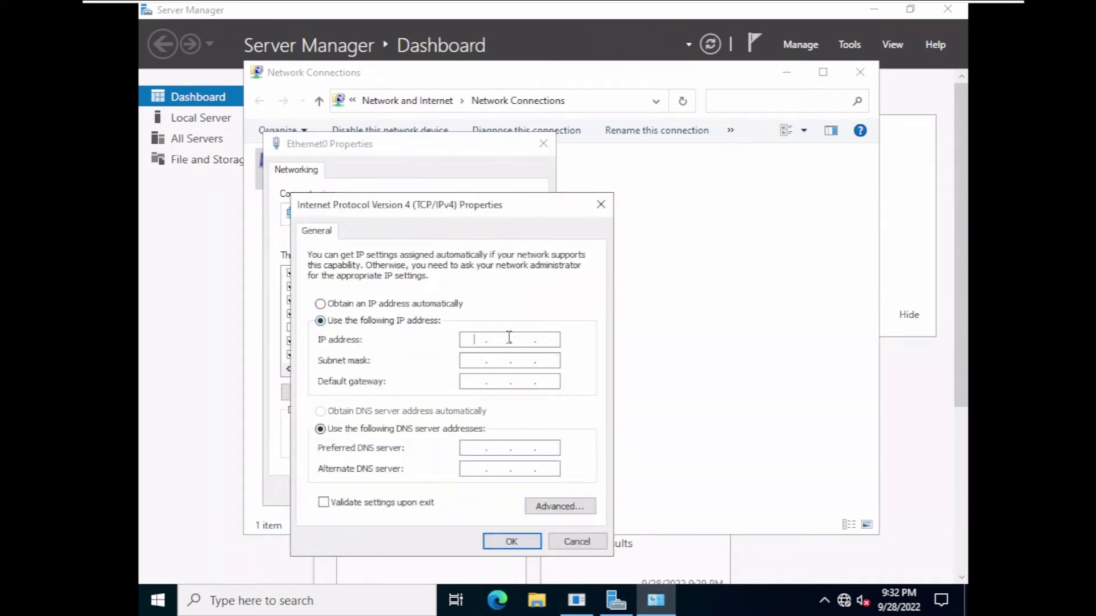
pyautogui.write('192 . 168 . 8 . 10')
pyautogui.press('Tab')
pyautogui.press('Tab')
pyautogui.write('192 . ')
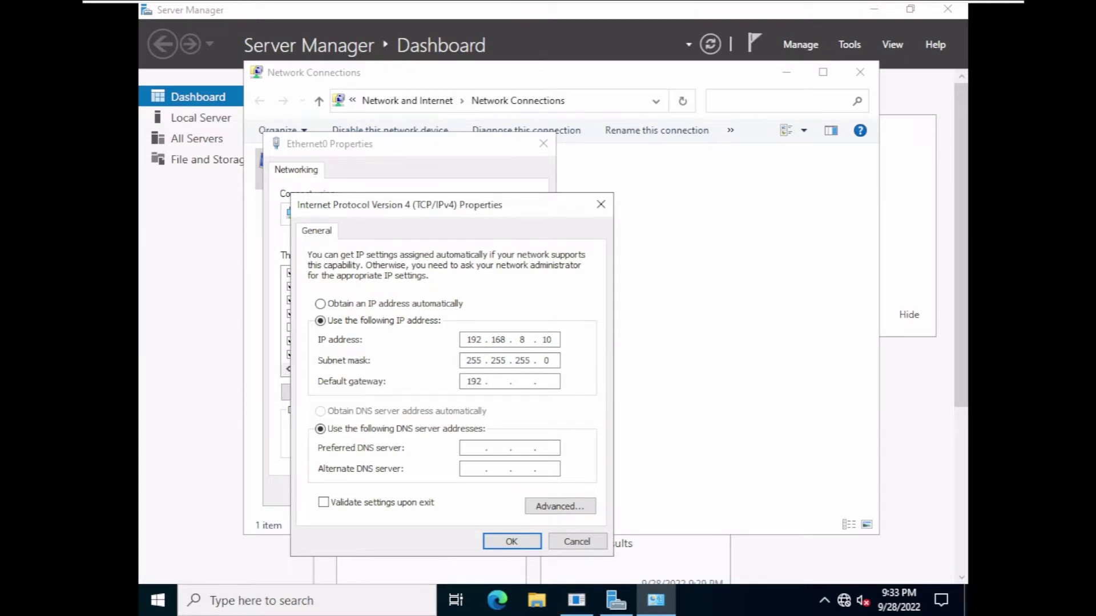
pyautogui.write('168 . 8 . 2')
pyautogui.click(511, 542)
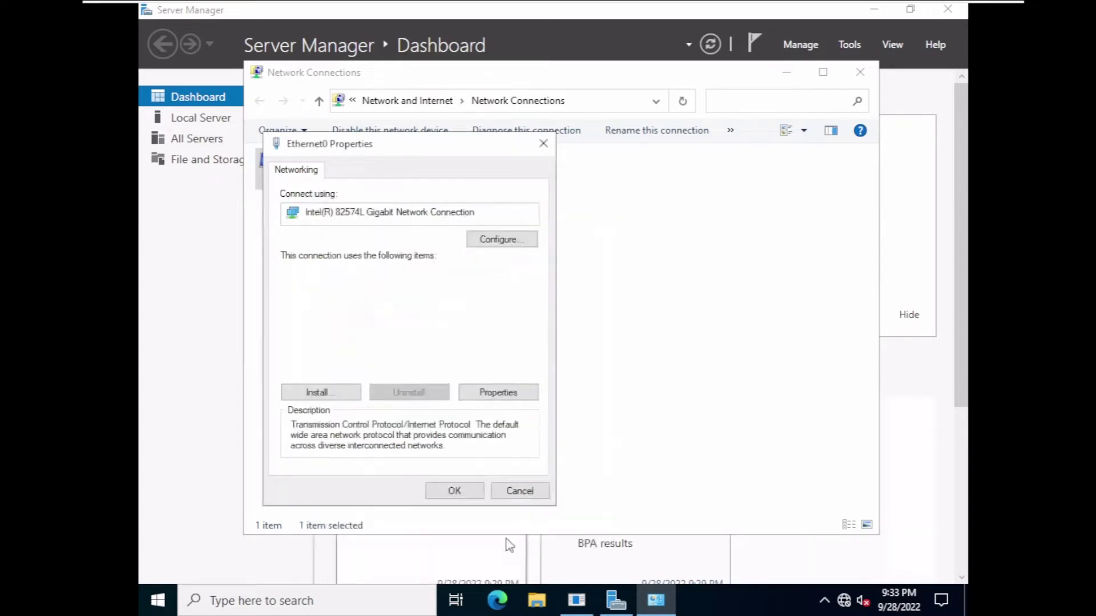
pyautogui.click(455, 491)
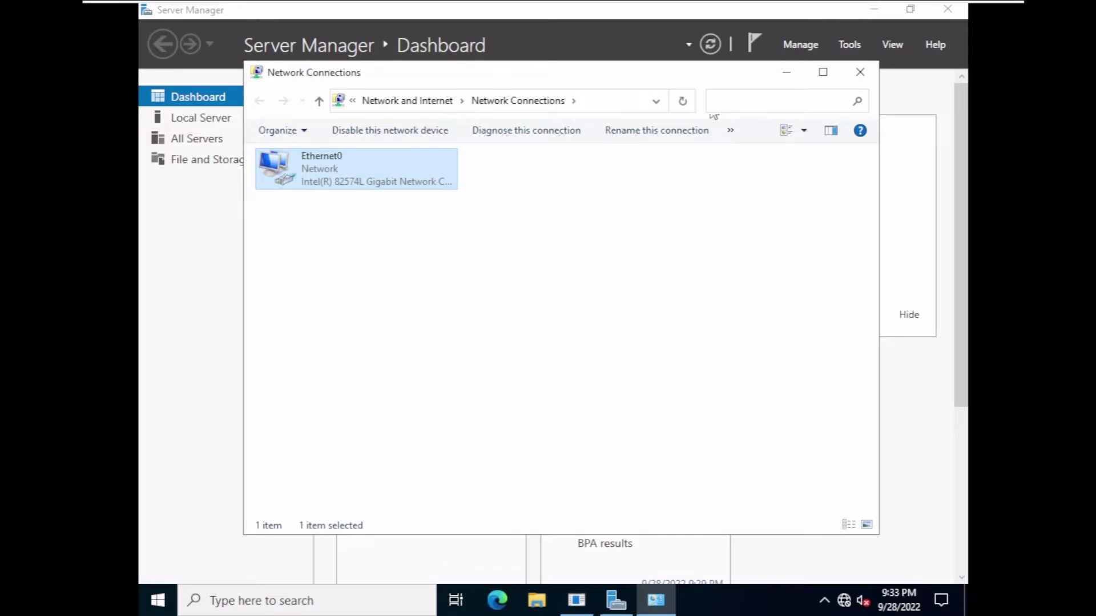
pyautogui.click(861, 73)
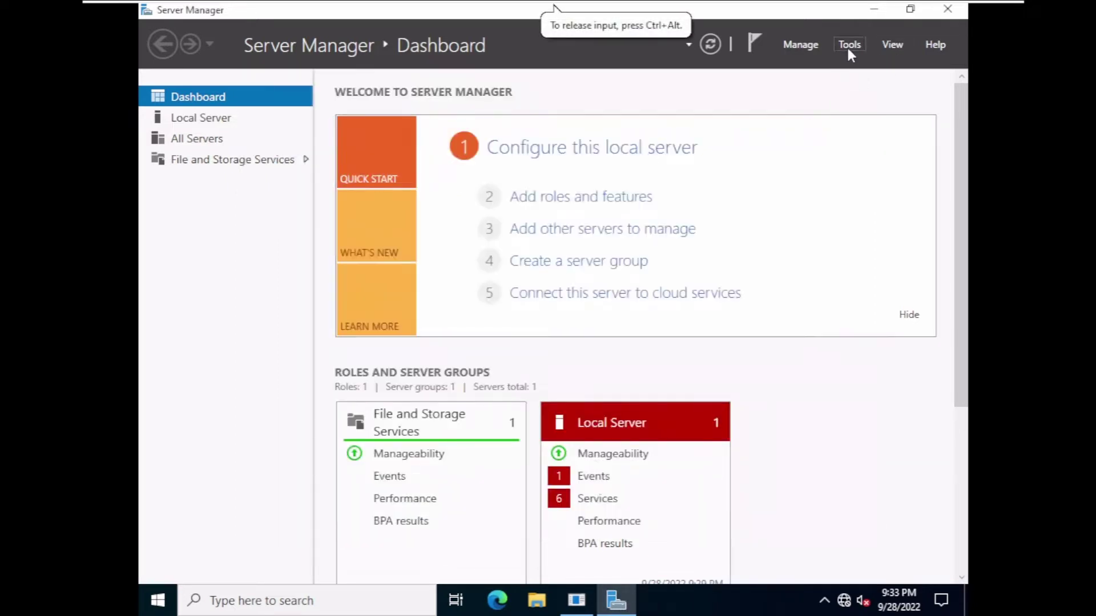
# - Rename the local server to DC, keeping it in its workgroup, and restart the computer immediately
pyautogui.click(217, 123)
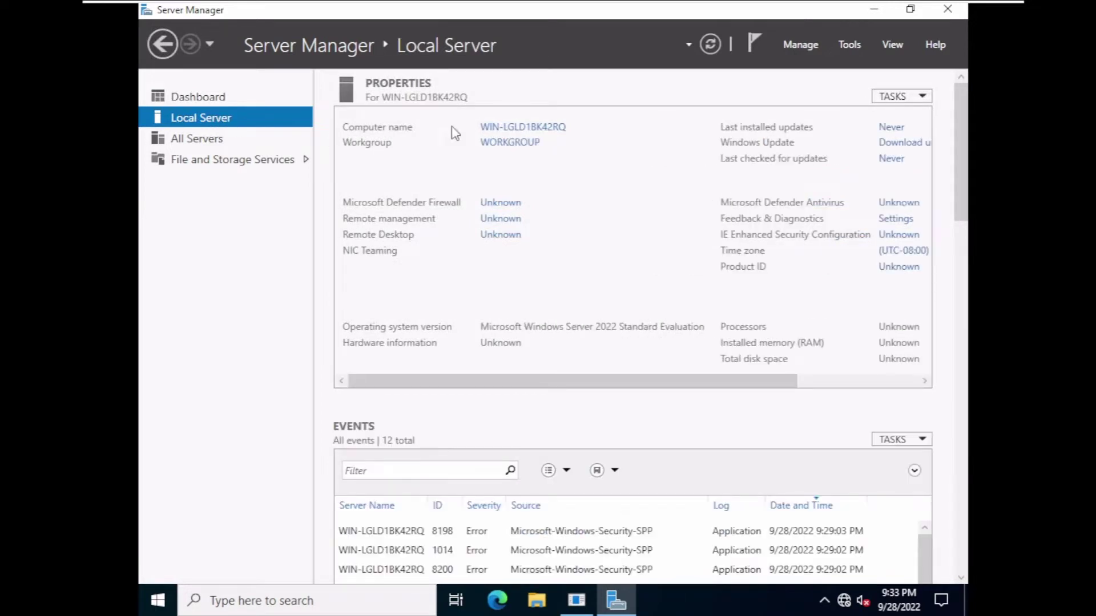
pyautogui.click(530, 131)
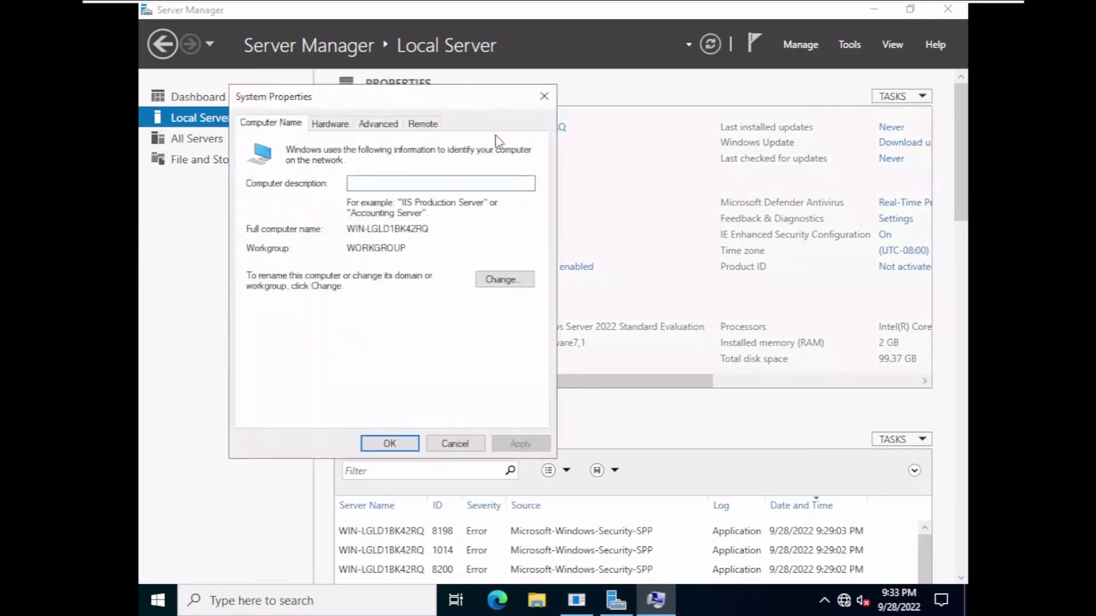
pyautogui.click(496, 280)
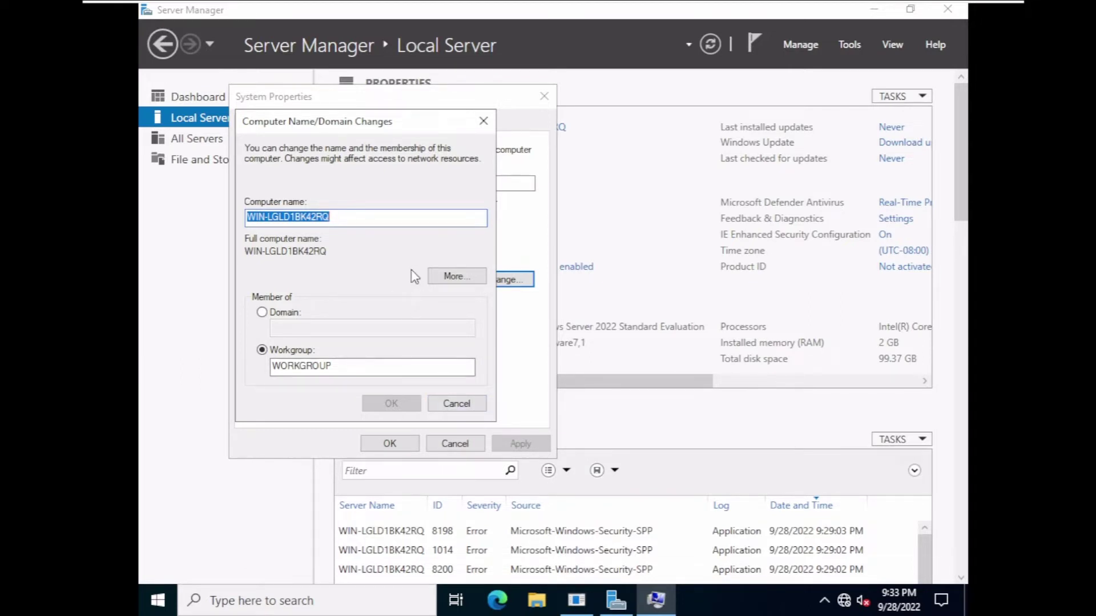
pyautogui.write('DC')
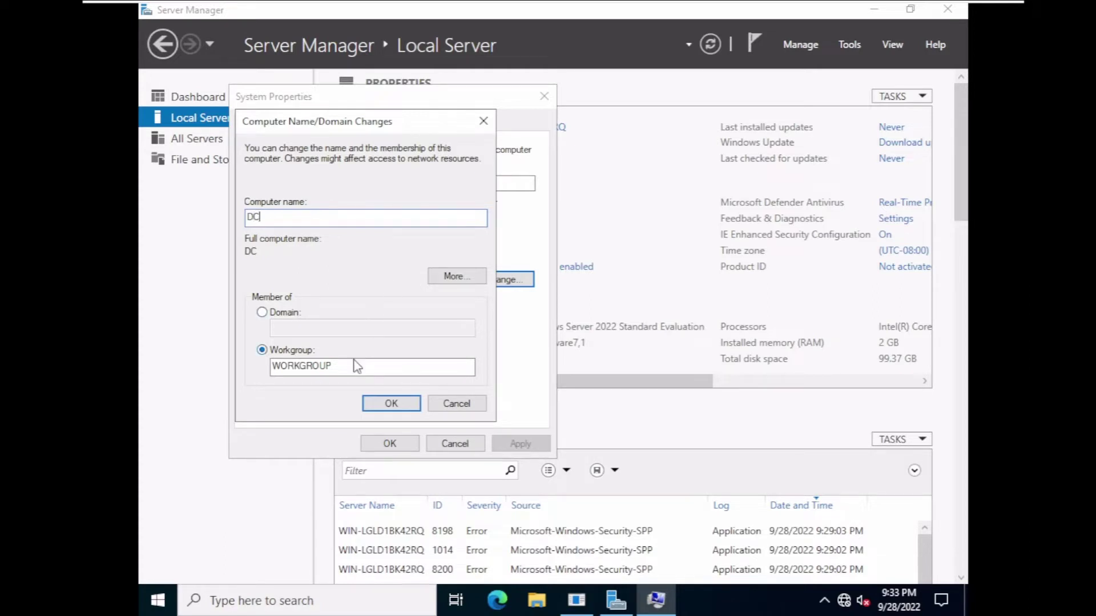
pyautogui.click(404, 405)
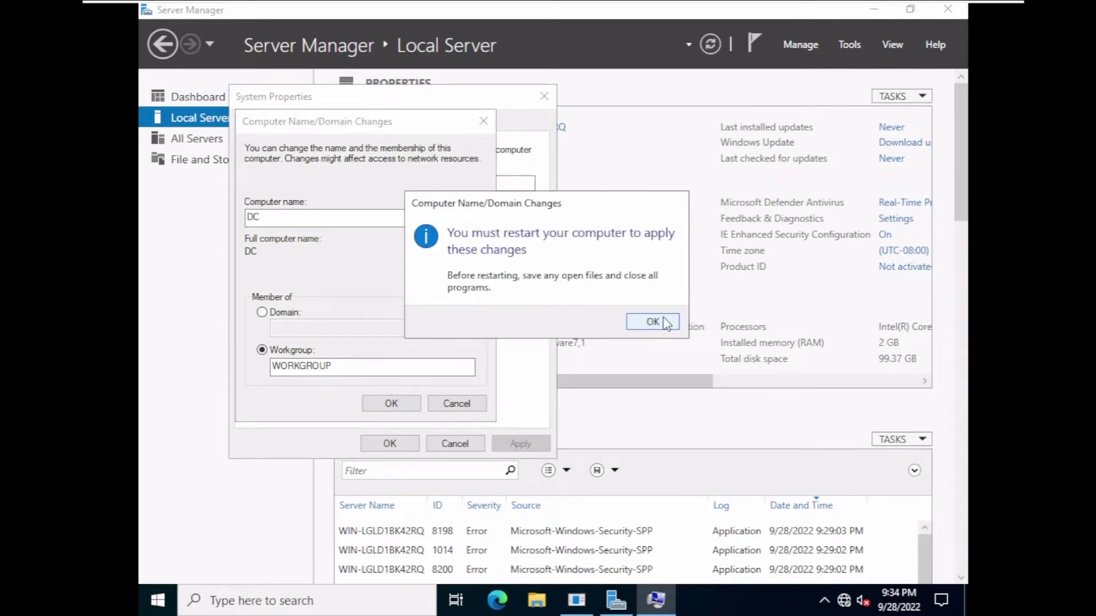
pyautogui.click(662, 321)
pyautogui.click(390, 444)
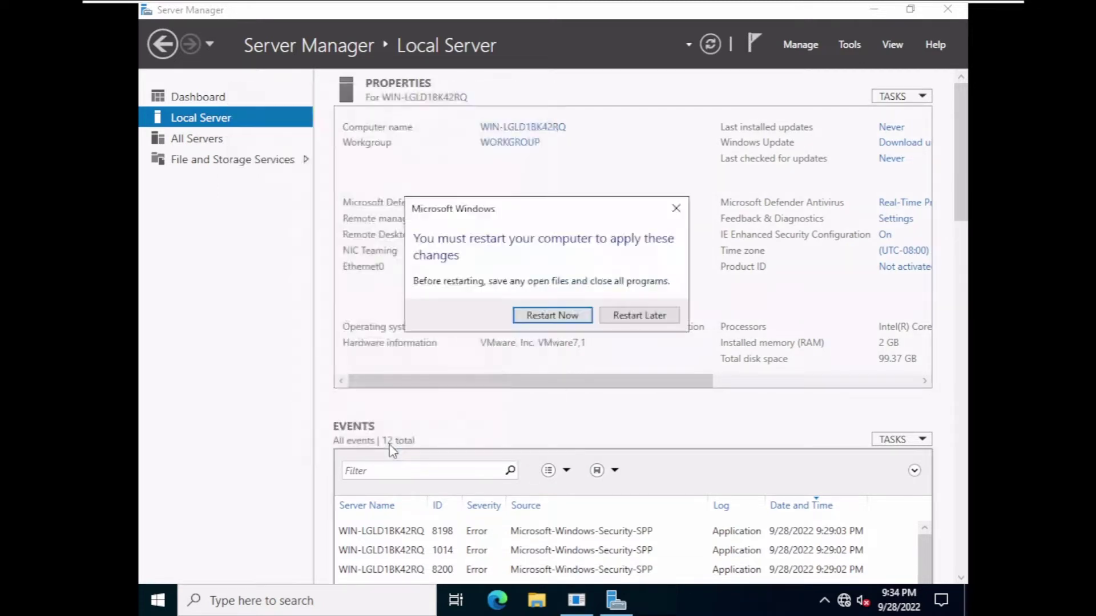
pyautogui.click(563, 323)
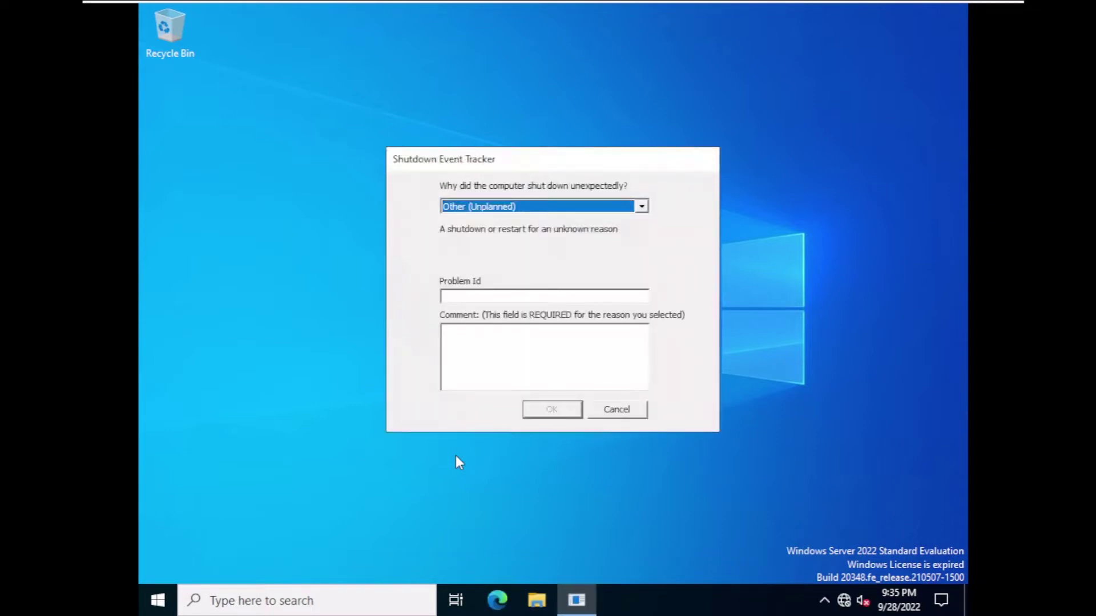
# - Submit the unexpected shutdown reason with the comment "a" and dismiss the Windows Admin Center message
pyautogui.click(556, 370)
pyautogui.write('a')
pyautogui.click(553, 413)
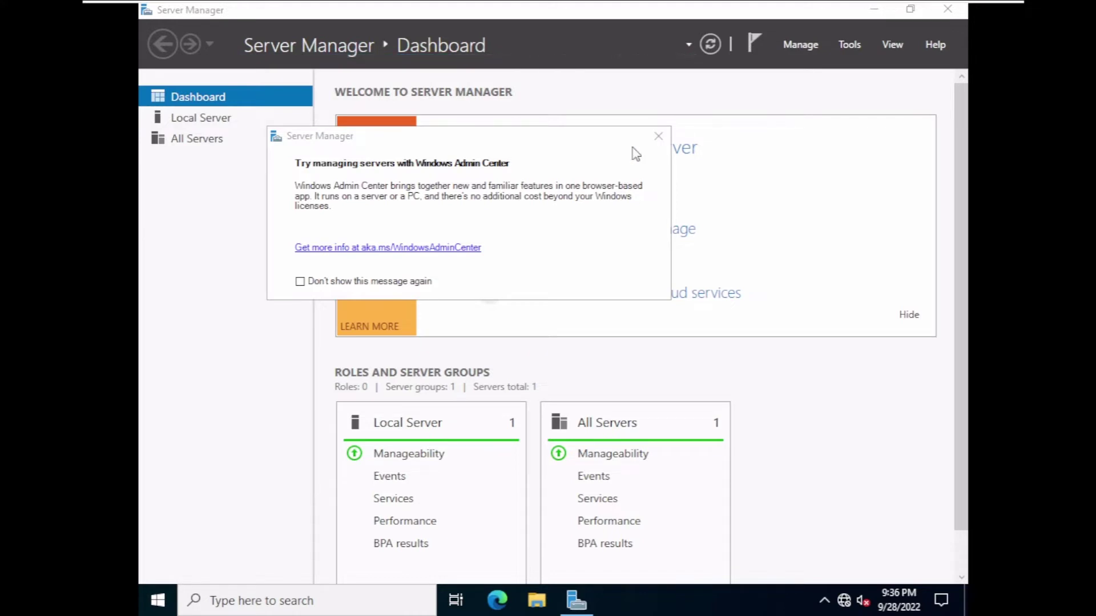
pyautogui.click(651, 140)
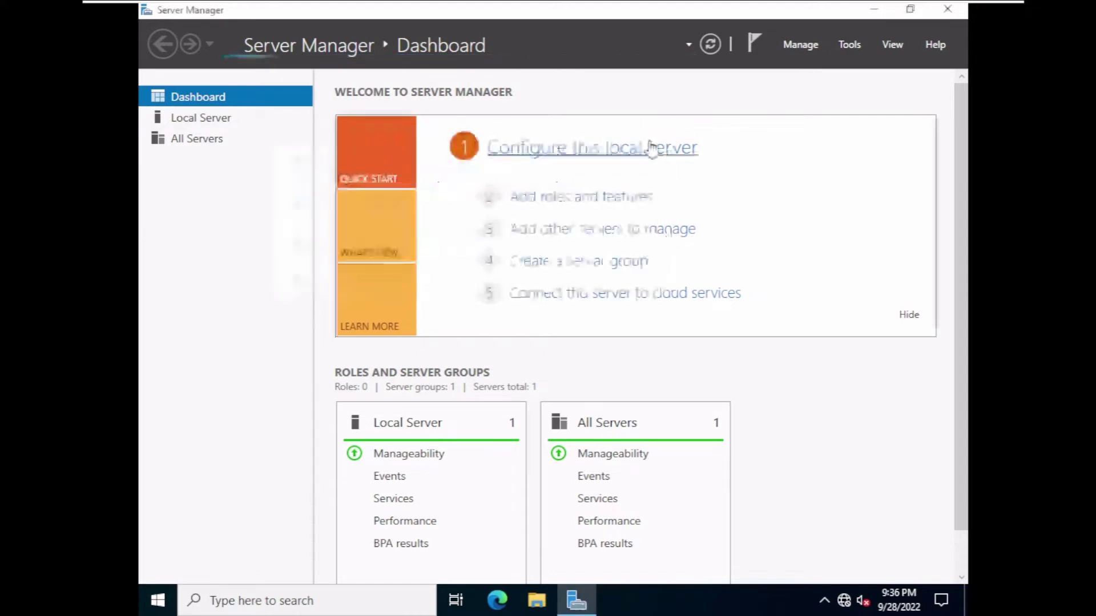
# - Start adding roles and features as a role-based installation on the server DC from the server pool
pyautogui.click(197, 119)
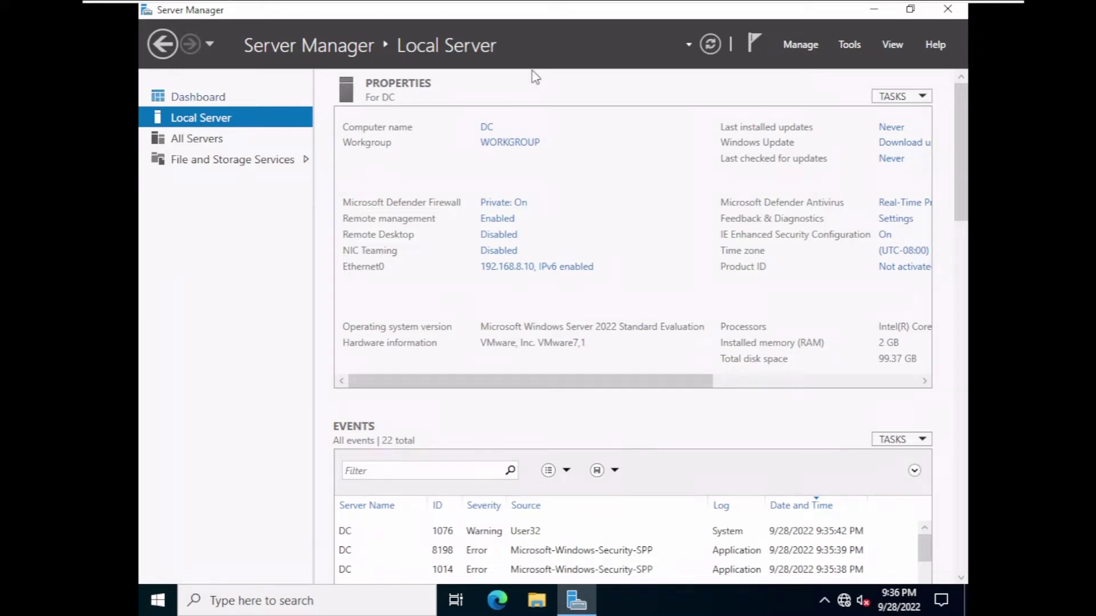
pyautogui.click(849, 46)
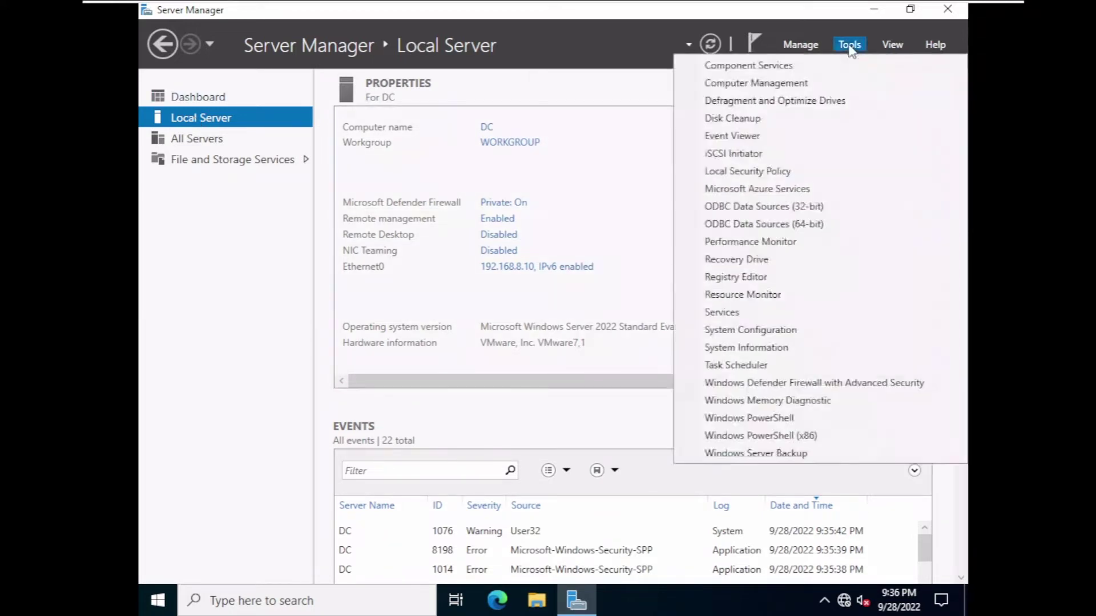
pyautogui.click(849, 46)
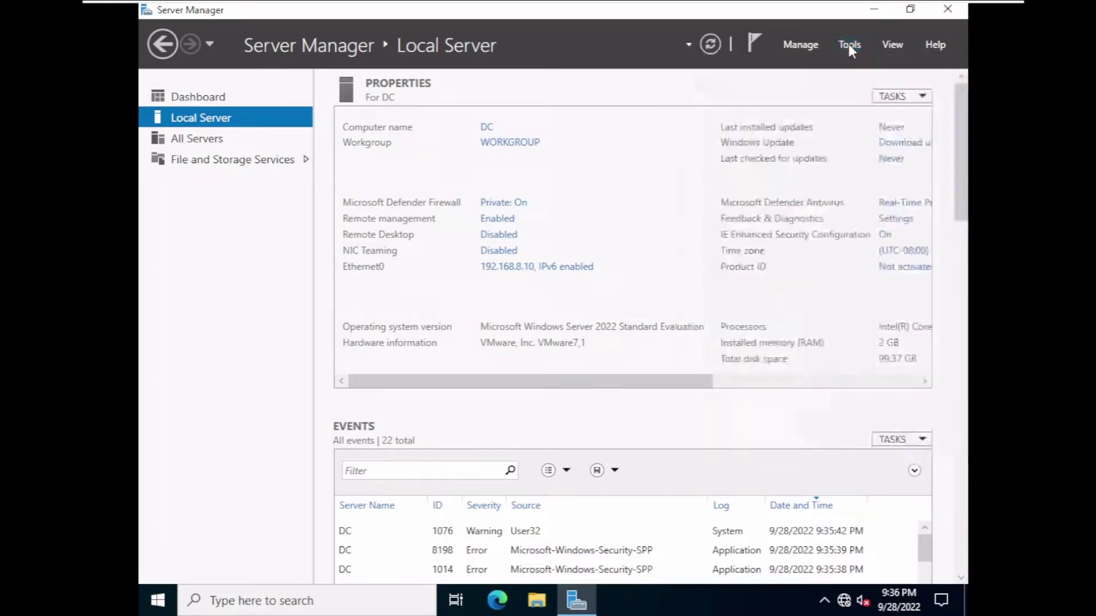
pyautogui.click(809, 46)
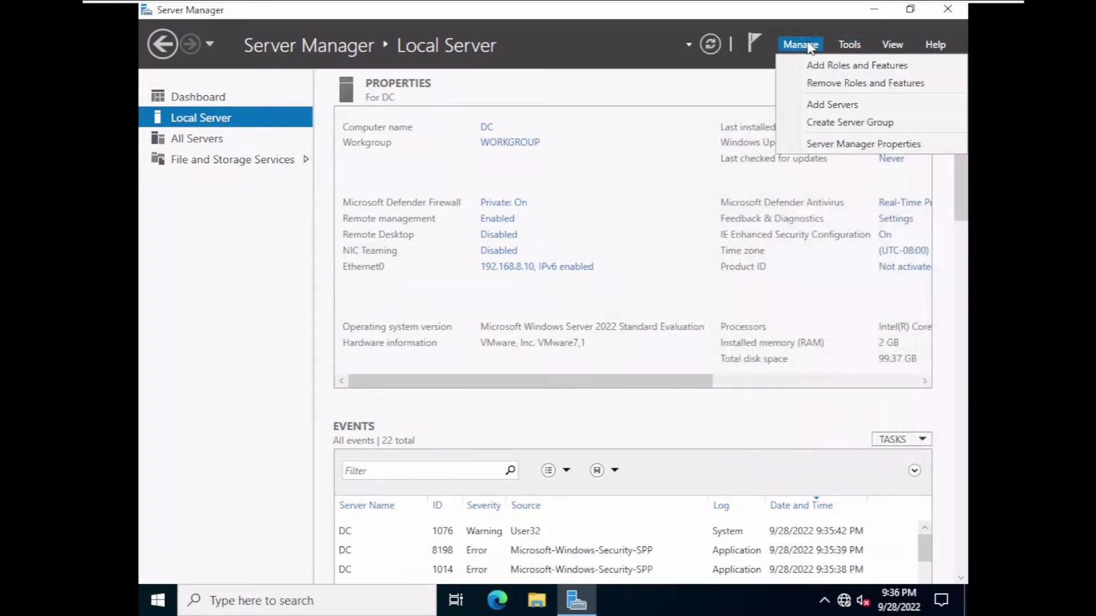
pyautogui.click(817, 66)
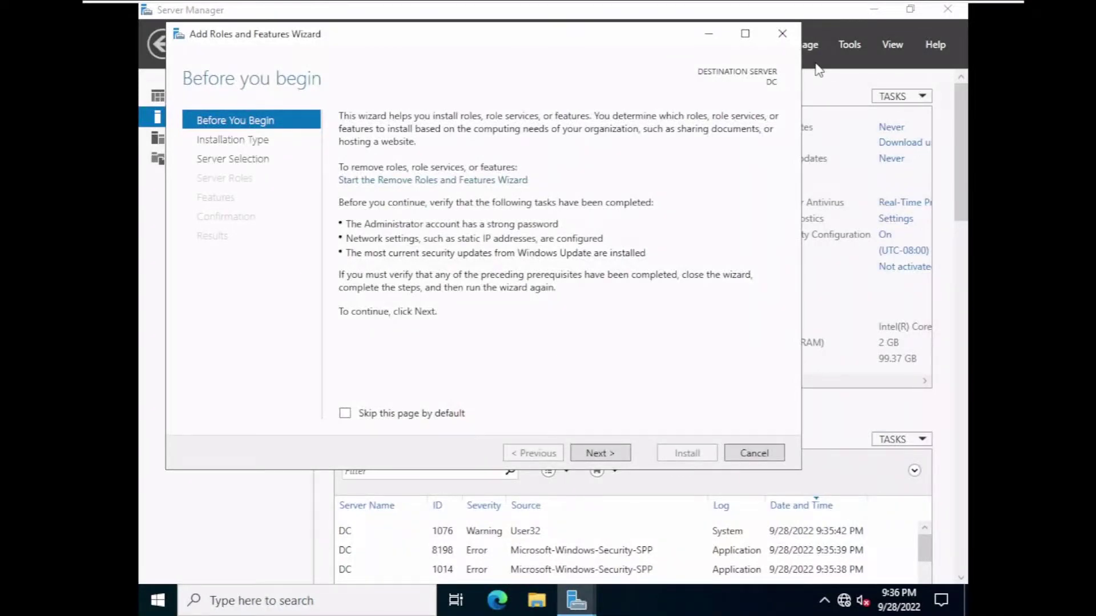
pyautogui.click(601, 453)
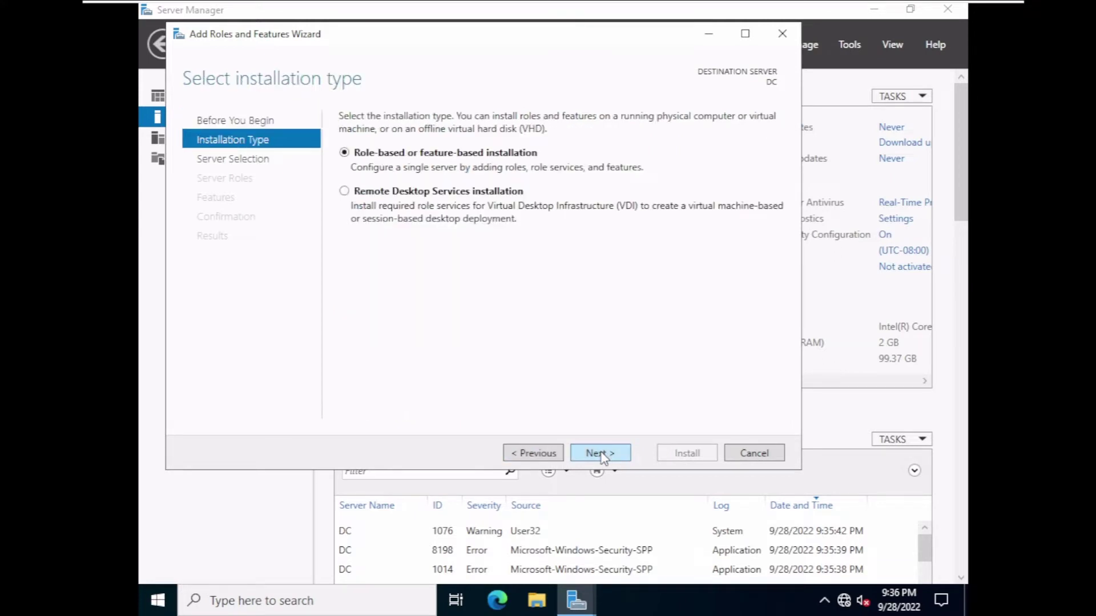
pyautogui.click(601, 454)
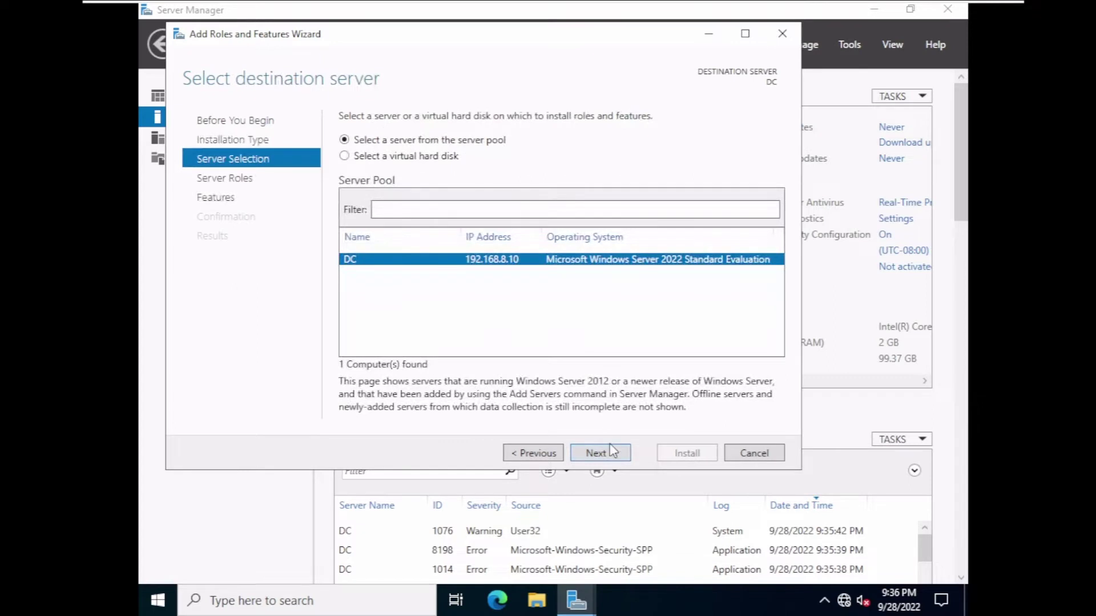
pyautogui.click(605, 456)
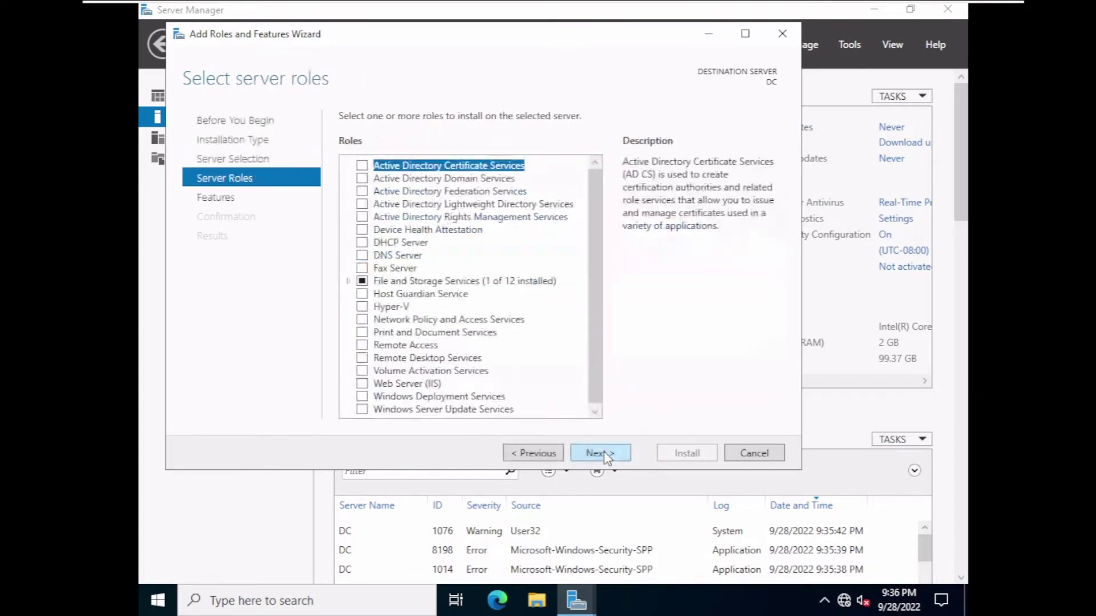
# - Install the Active Directory Domain Services role with its required features and management tools, leaving the other features at their defaults
pyautogui.click(362, 178)
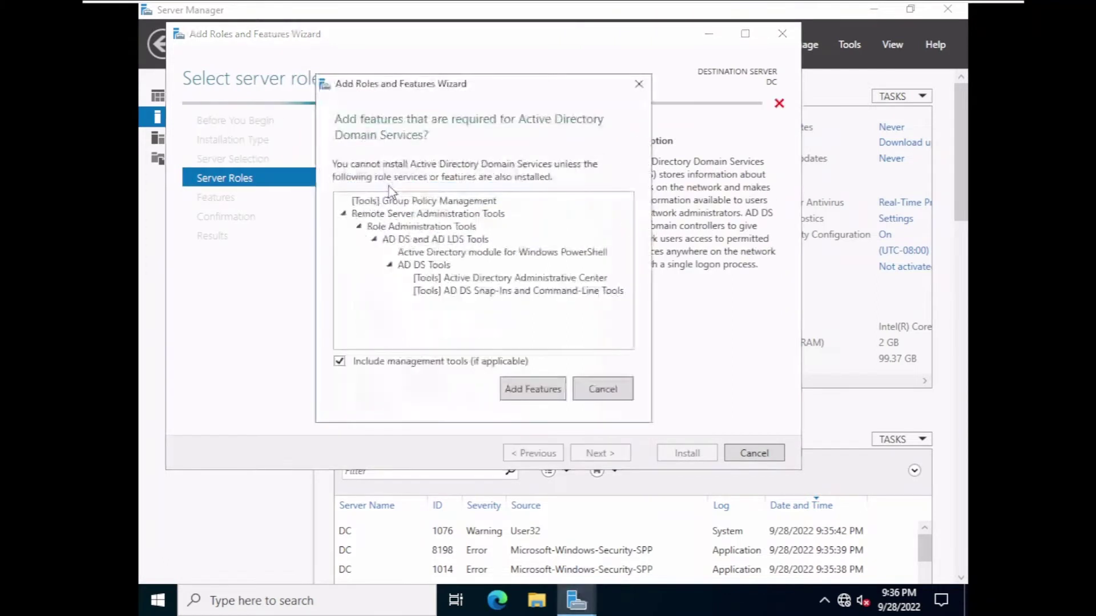
pyautogui.click(531, 390)
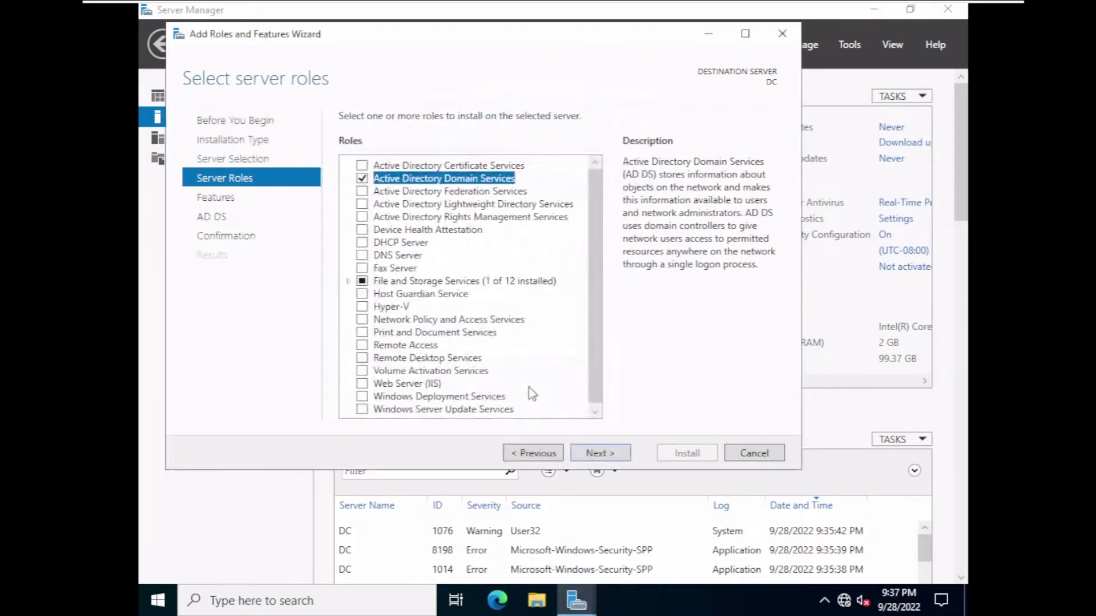
pyautogui.click(597, 455)
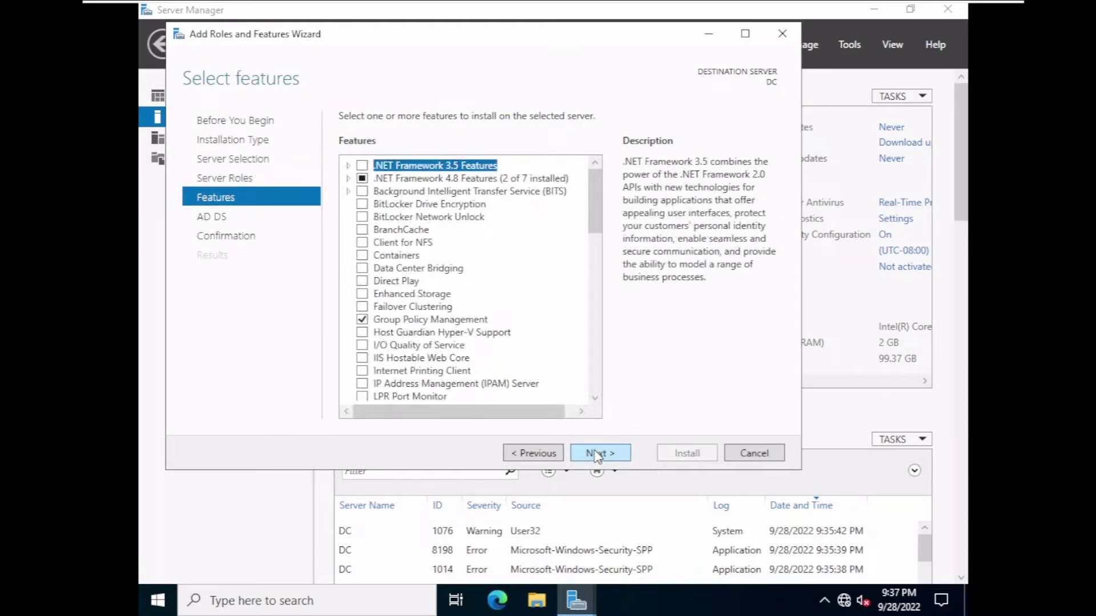
pyautogui.click(597, 455)
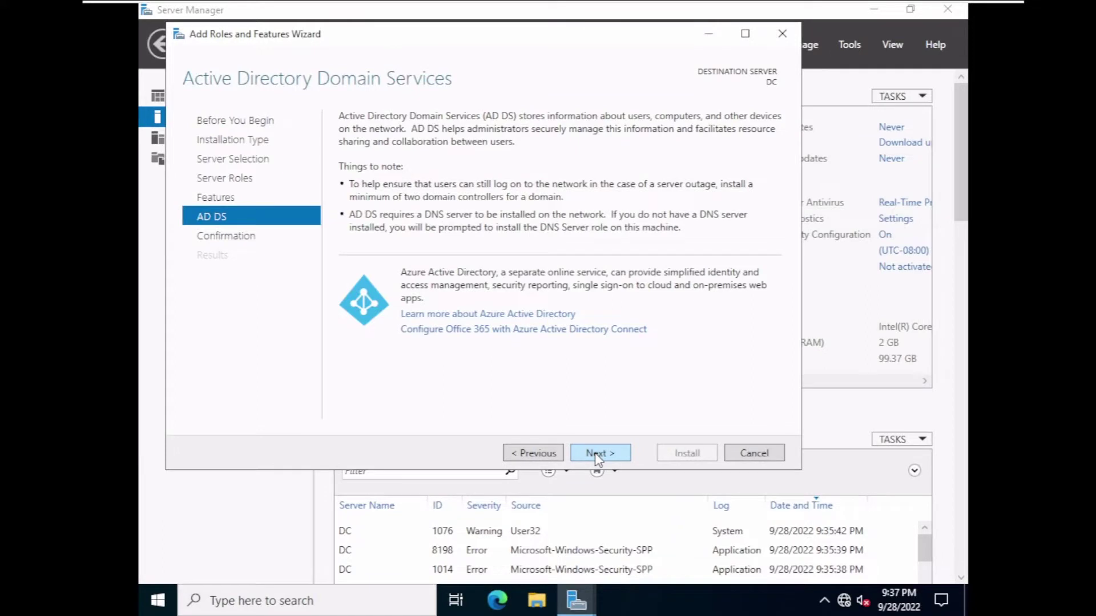
pyautogui.click(554, 455)
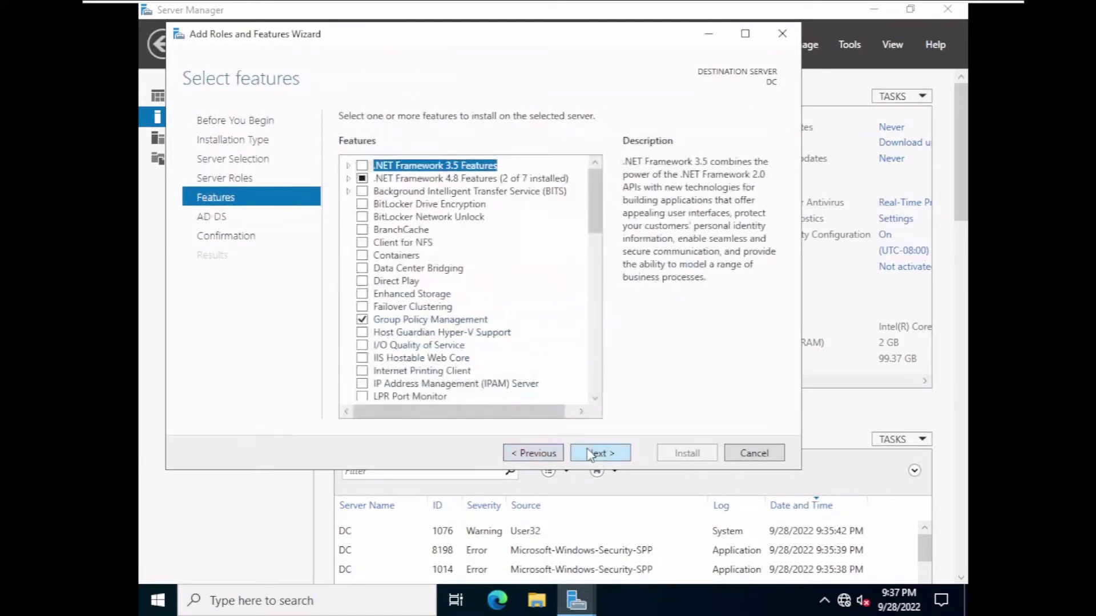
pyautogui.click(591, 455)
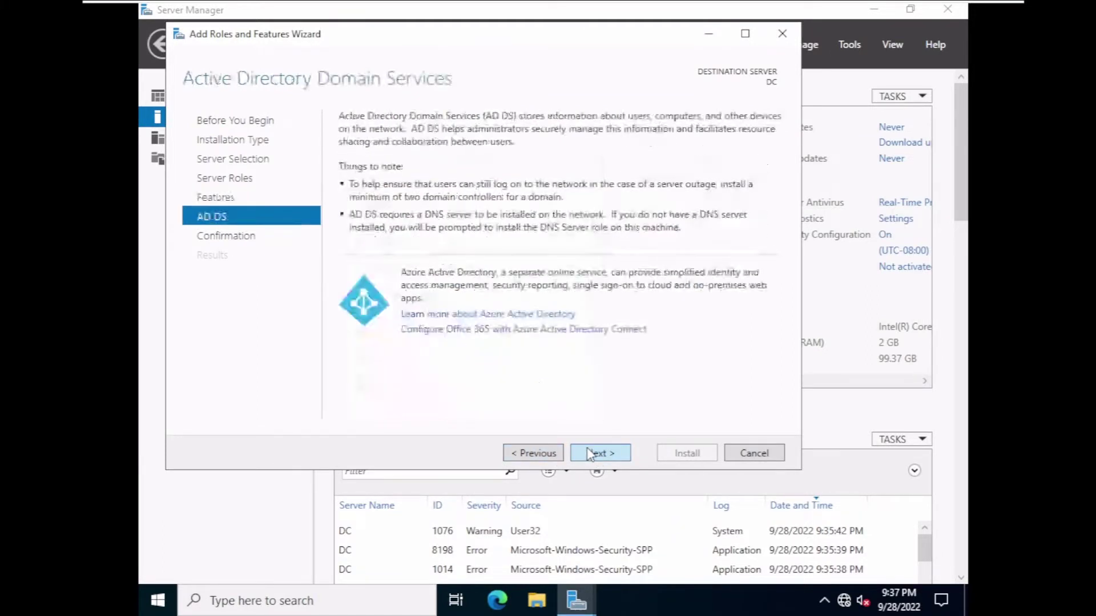
pyautogui.click(591, 455)
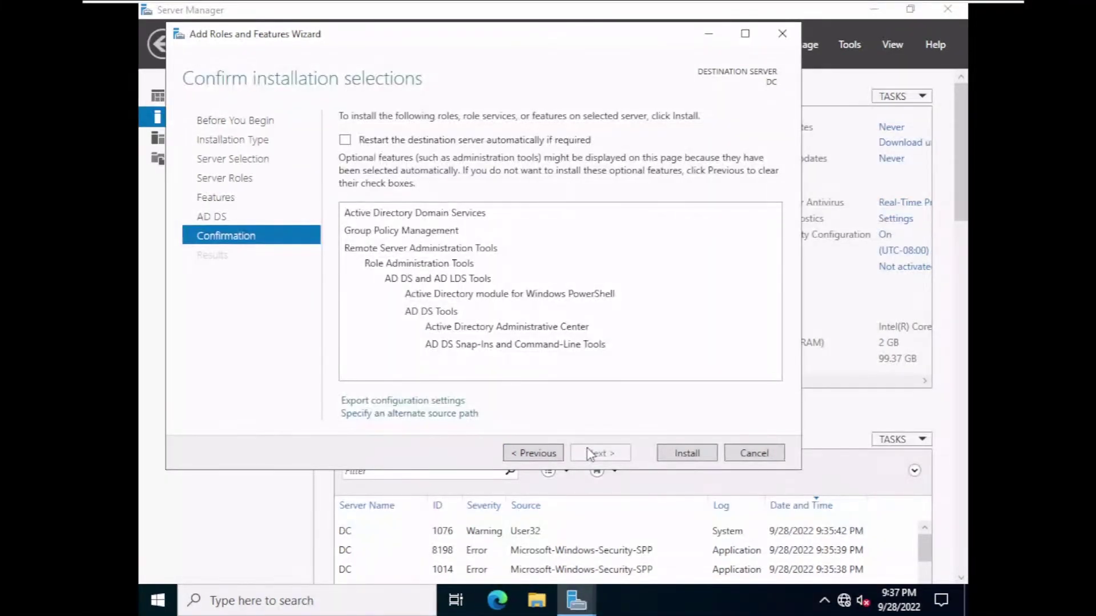
pyautogui.click(674, 453)
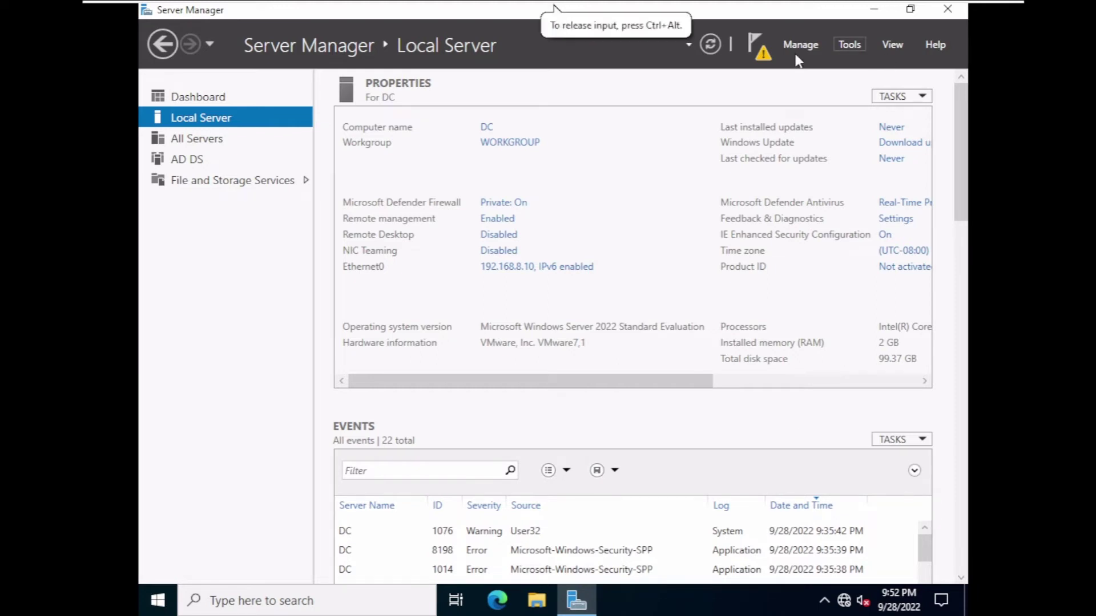
# - Start promoting the server to a domain controller by adding a new forest with the root domain name prefe.loc
pyautogui.click(759, 54)
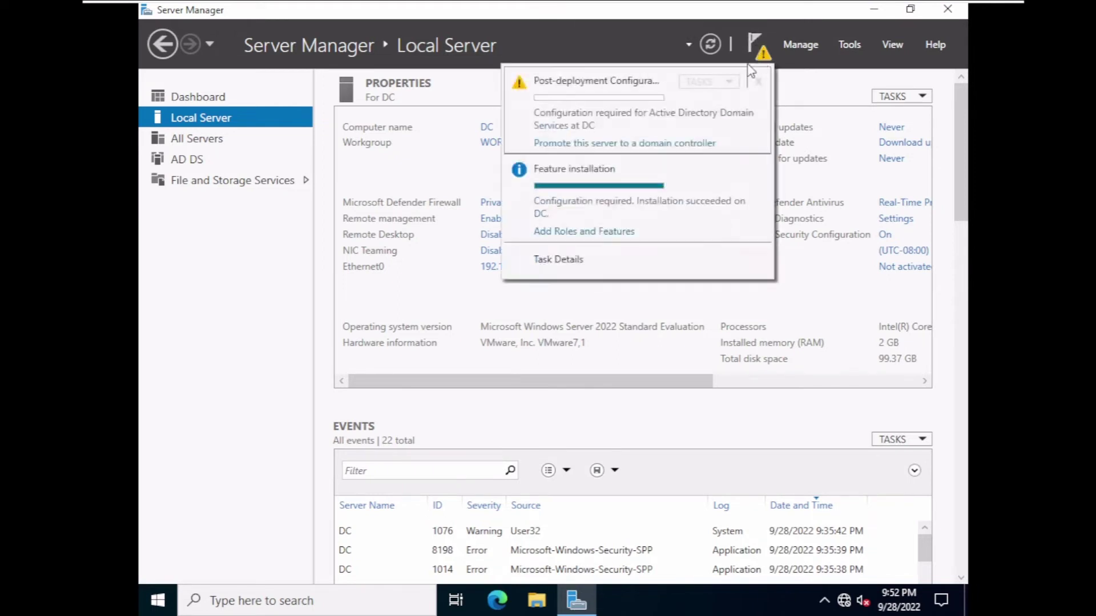
pyautogui.click(611, 144)
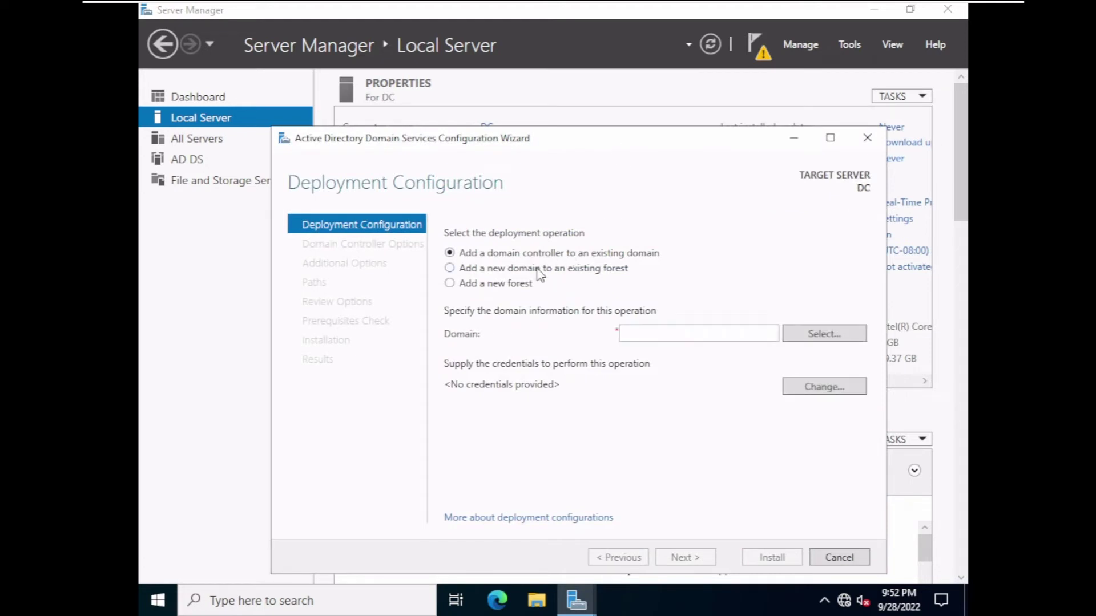
pyautogui.click(520, 289)
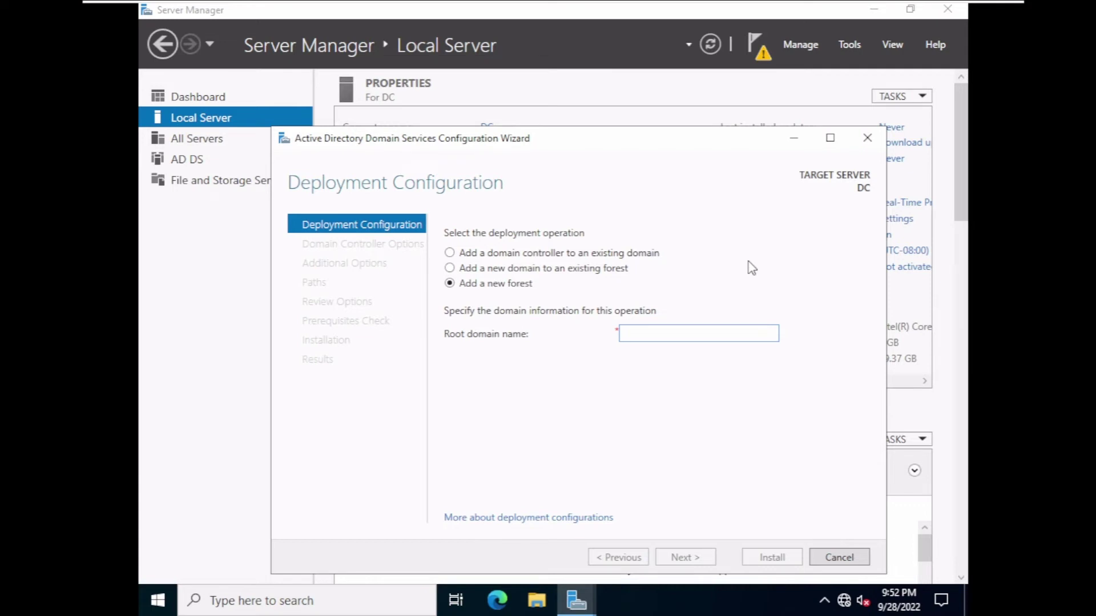
pyautogui.write('prefe.loc')
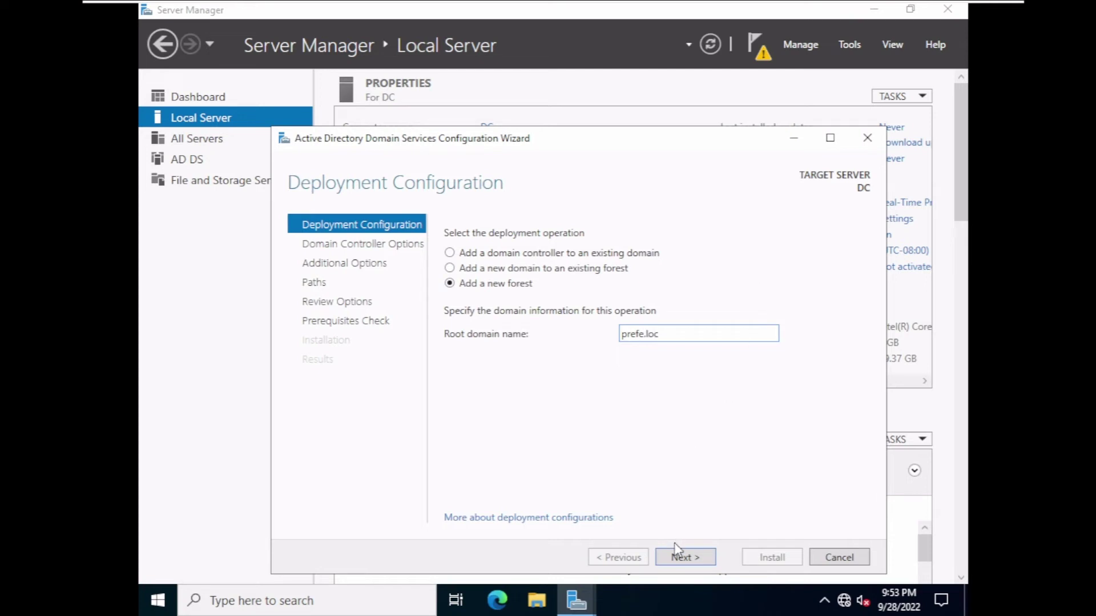
pyautogui.click(677, 557)
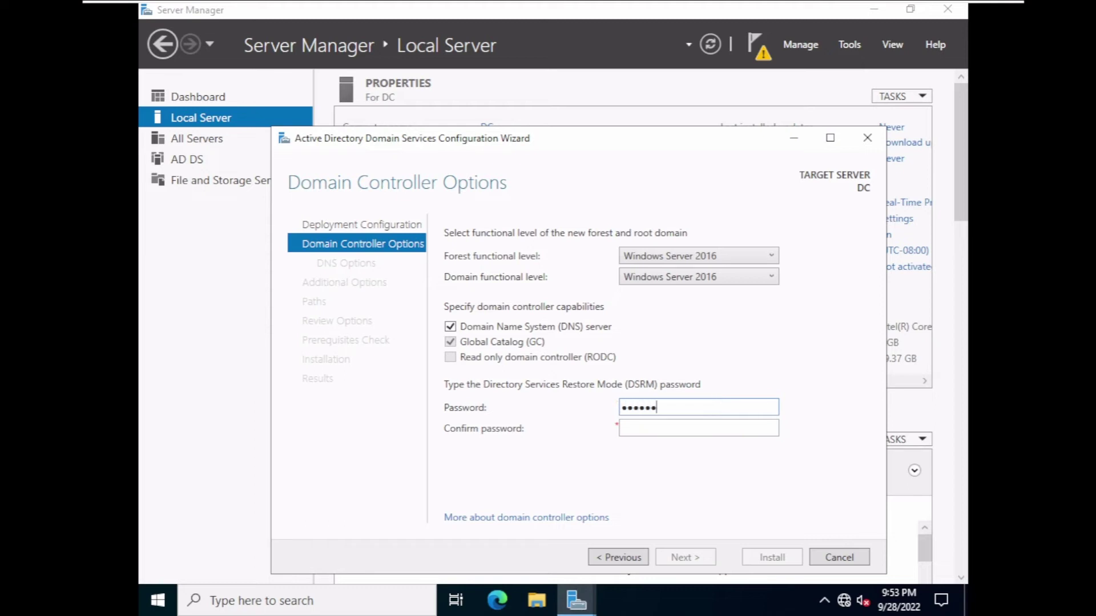
# - Enter and confirm the Directory Services Restore Mode password, keeping the forest functional level at Windows Server 2016 and the DNS server enabled
pyautogui.press('Tab')
pyautogui.write('•')
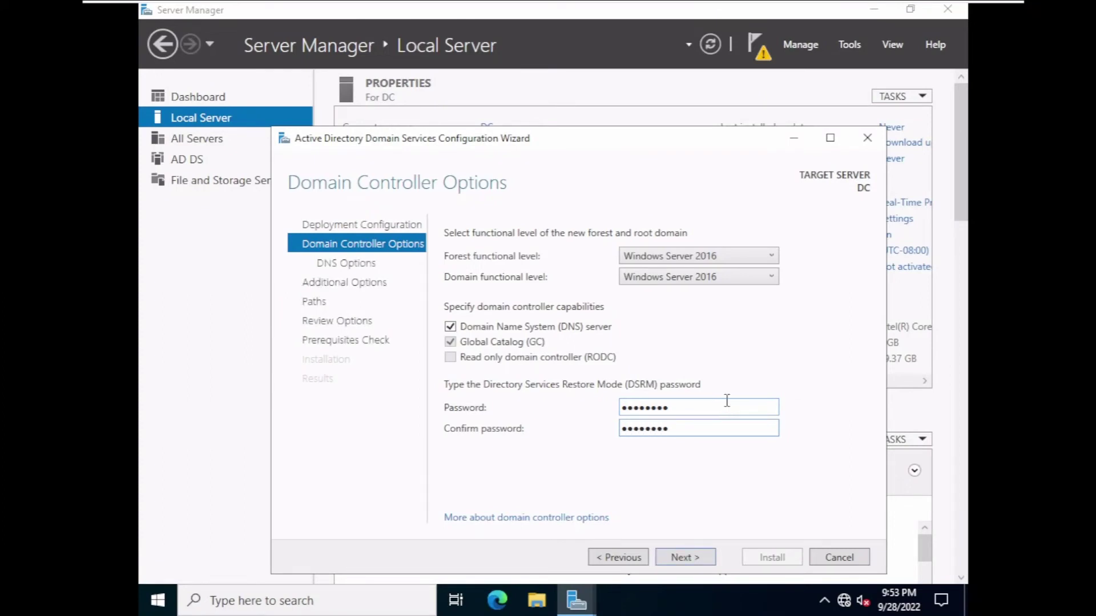
pyautogui.click(742, 263)
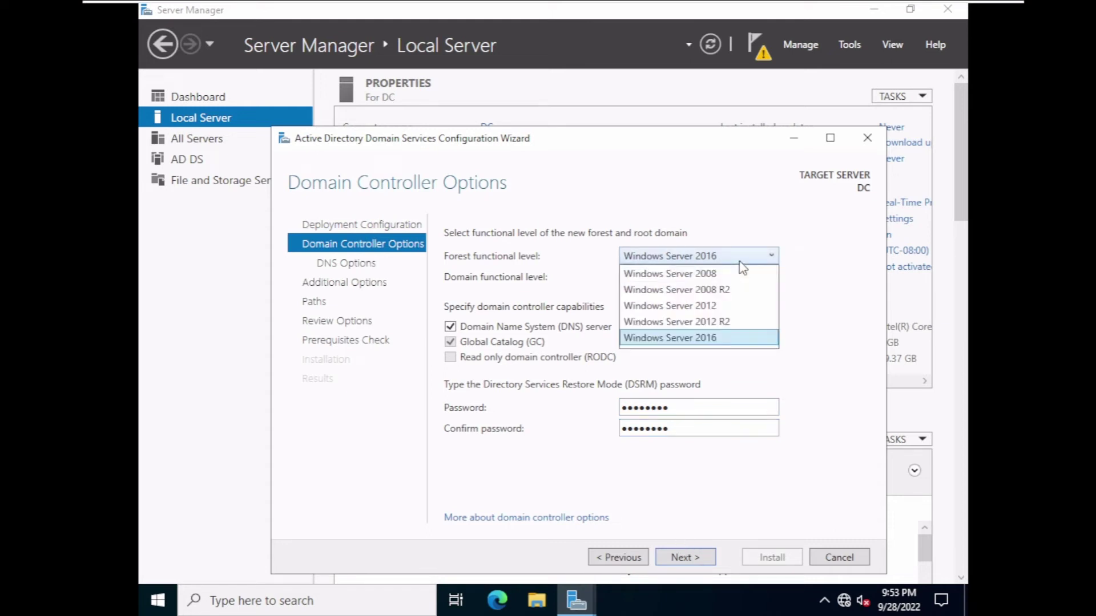
pyautogui.click(740, 262)
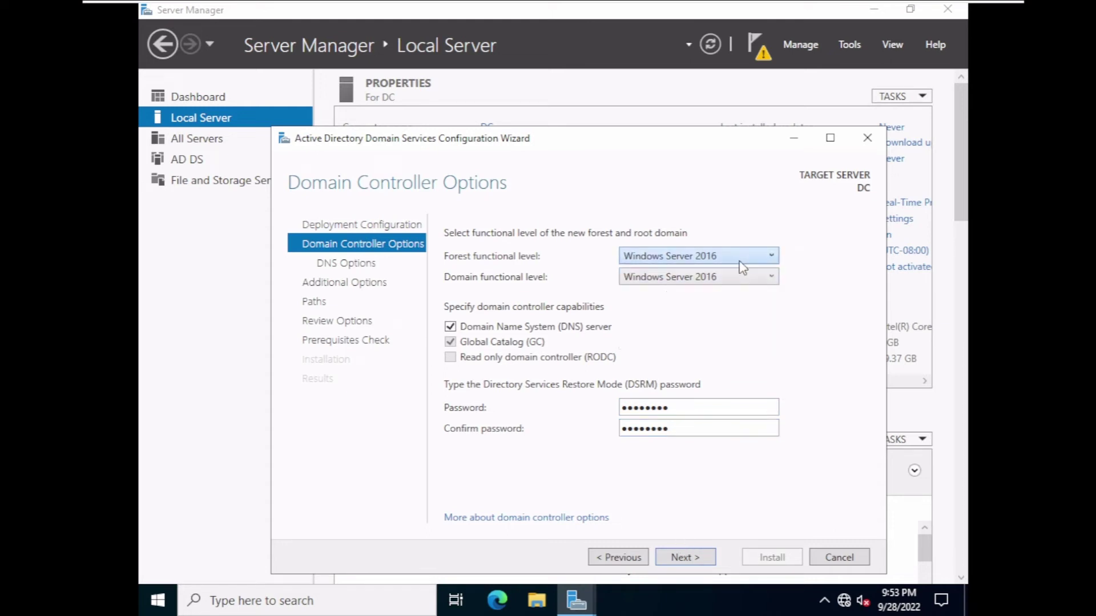
pyautogui.click(701, 561)
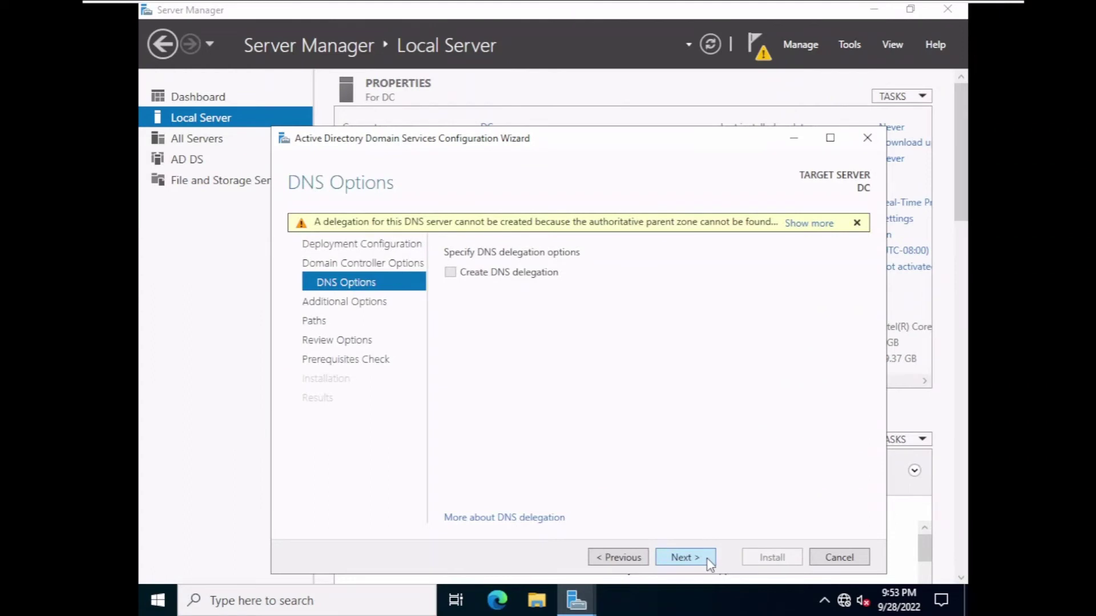
# - Accept the default DNS options, NetBIOS name PREFE and folder paths, run the promotion's installation, and dismiss the sign-out notice
pyautogui.click(685, 558)
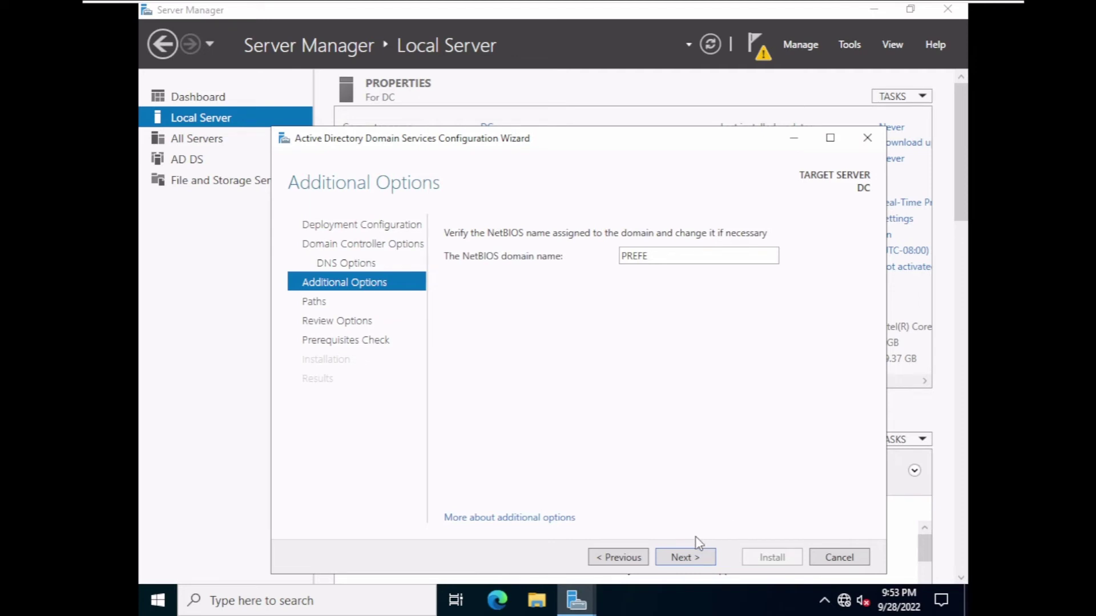
pyautogui.click(685, 558)
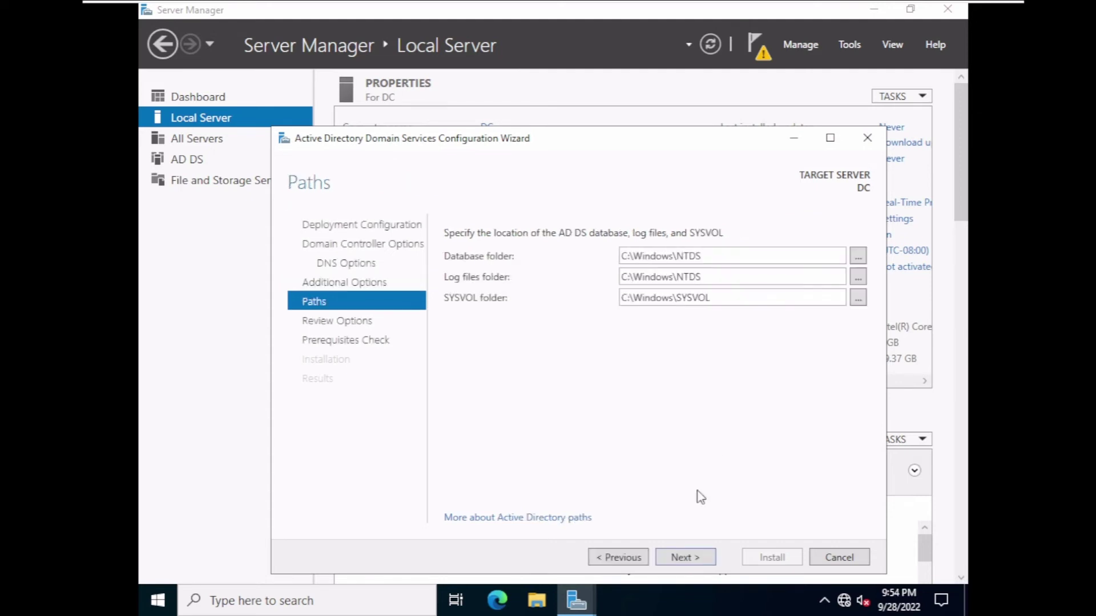
pyautogui.click(692, 557)
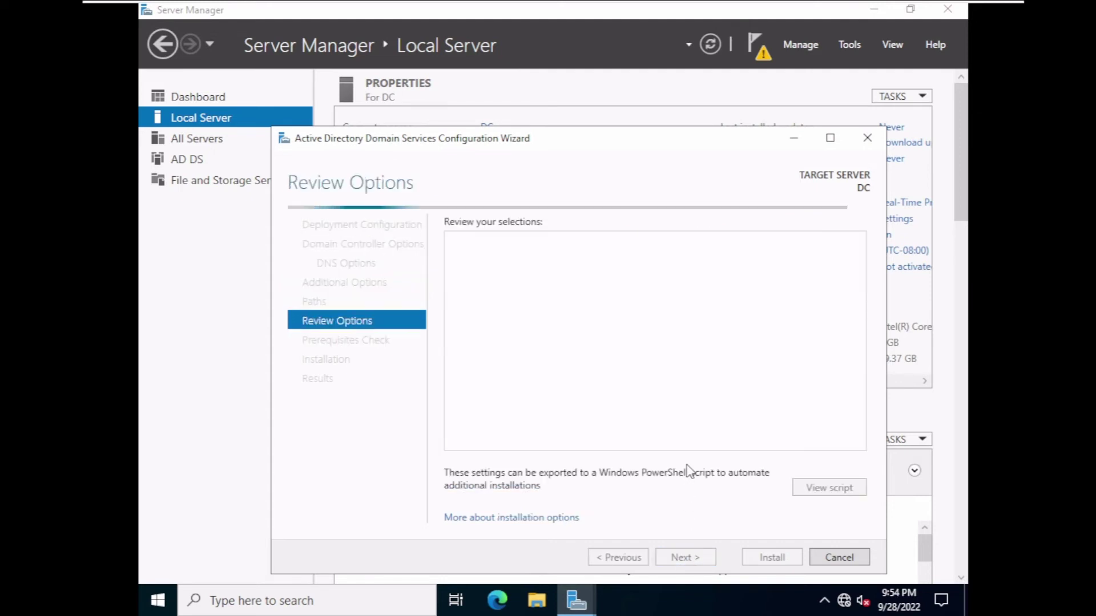
pyautogui.click(681, 557)
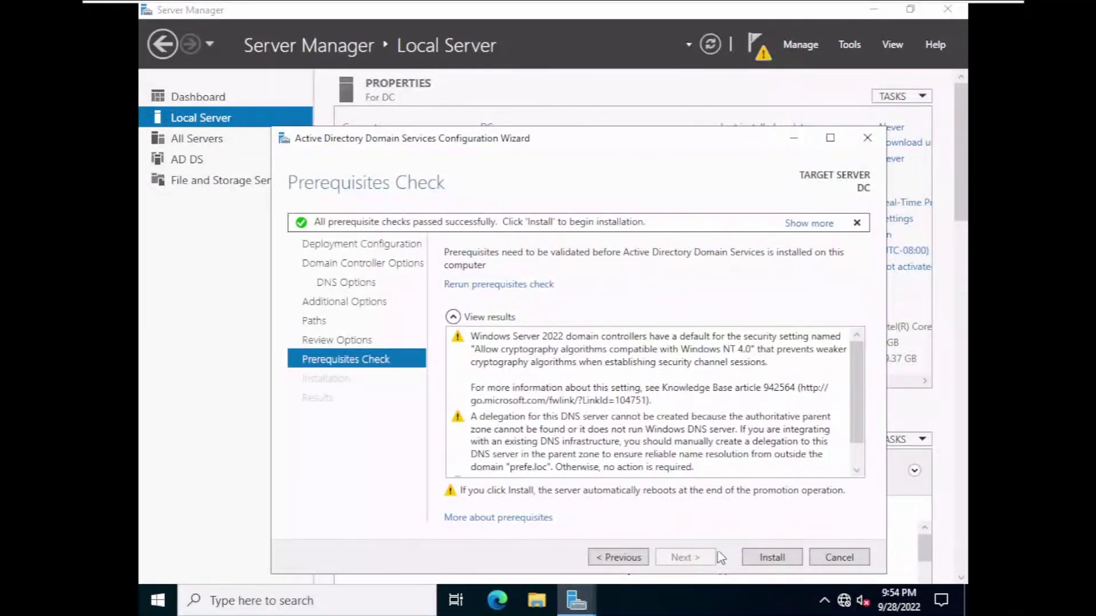
pyautogui.click(774, 558)
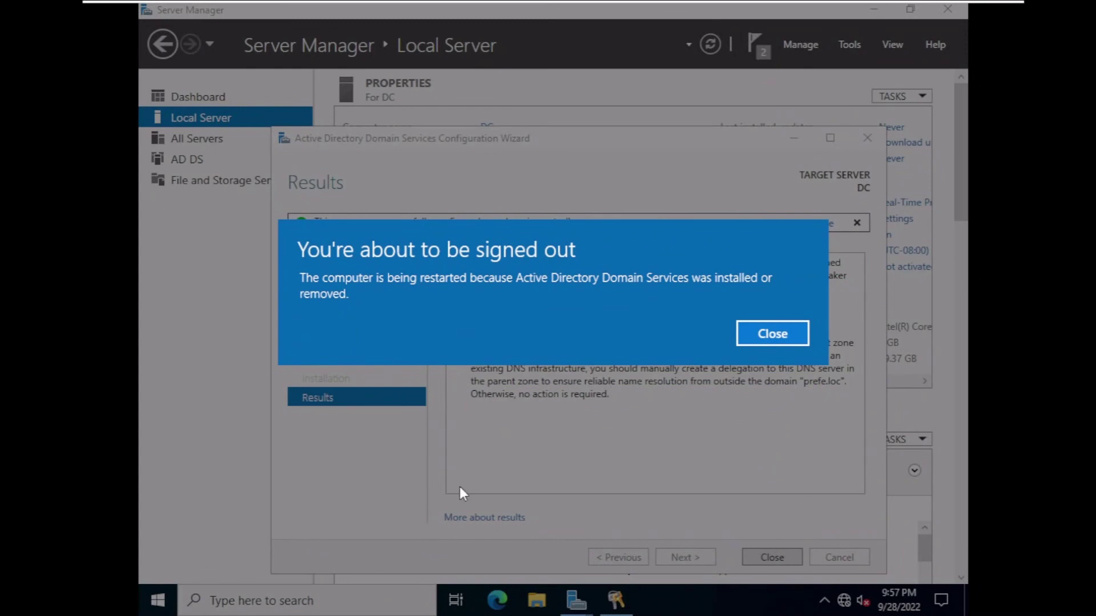
pyautogui.click(781, 338)
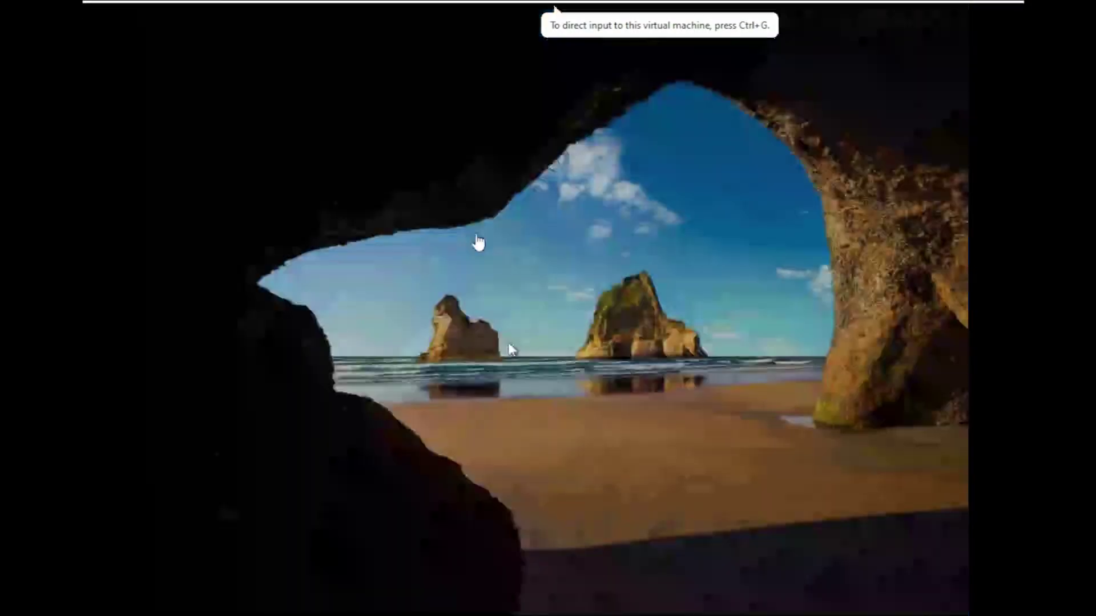
# - Sign in as the PREFE domain administrator with the account password and dismiss the Windows Admin Center message
pyautogui.click(479, 243)
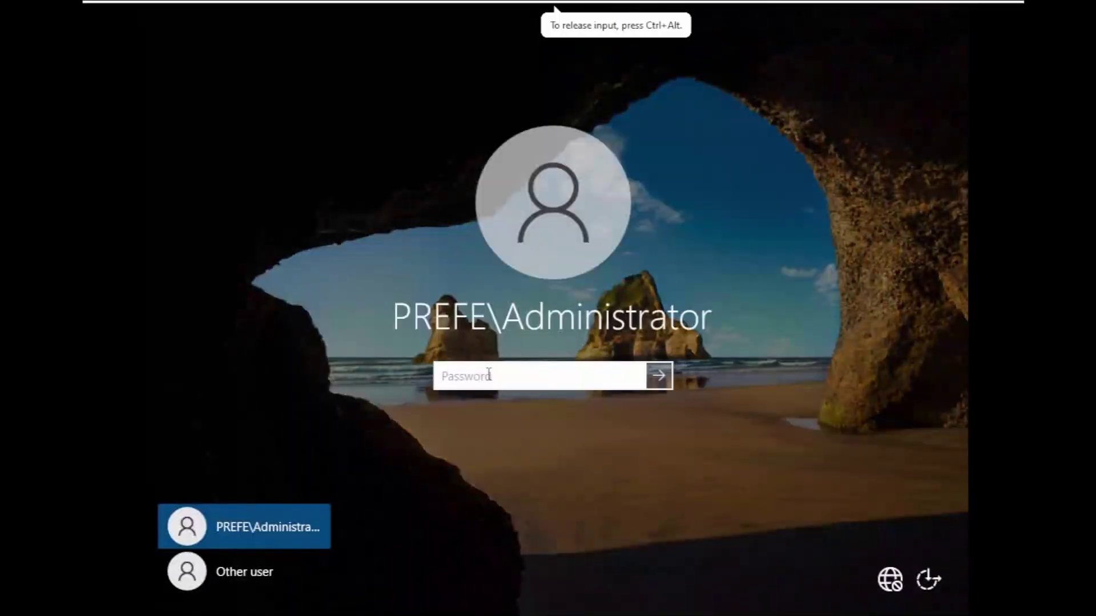
pyautogui.write('••••••••')
pyautogui.press('Return')
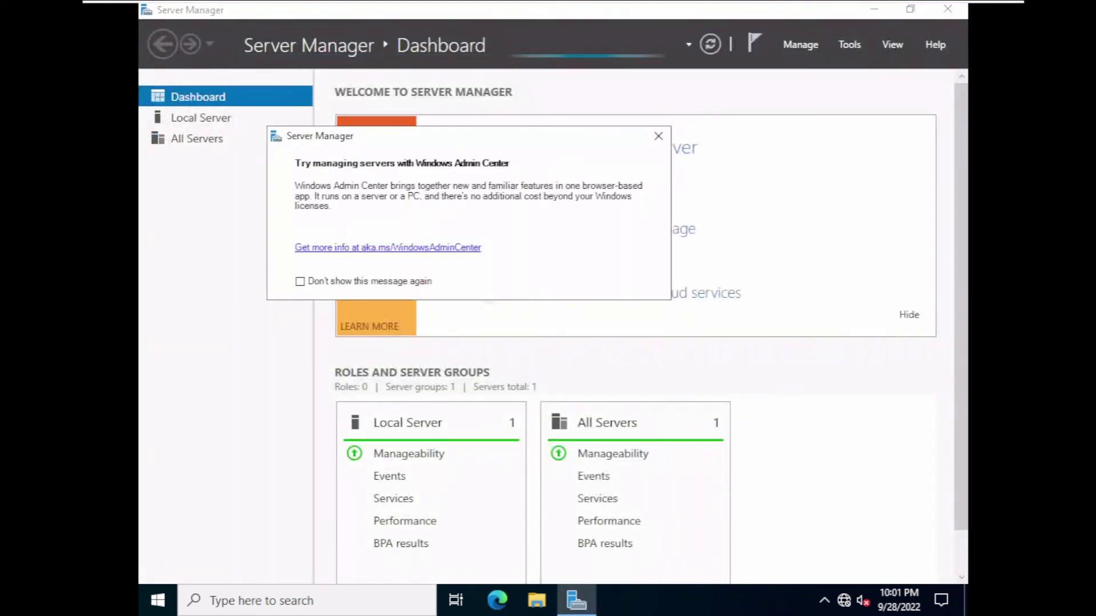
pyautogui.click(658, 135)
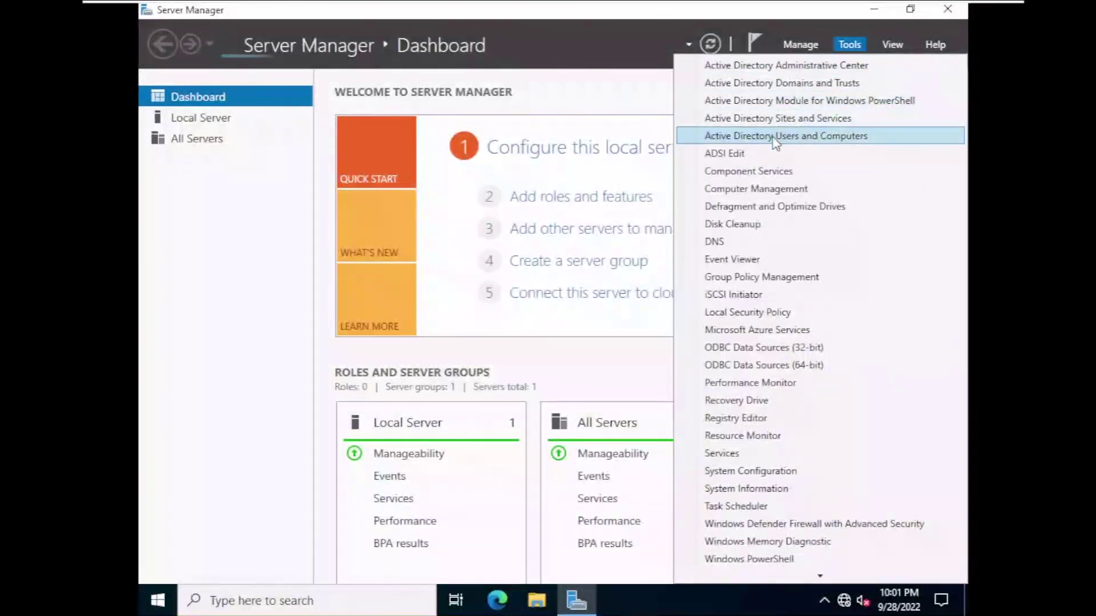
# - Examine the prefe.loc domain's containers and its Users folder in Active Directory Users and Computers, closing the console when done
pyautogui.click(777, 137)
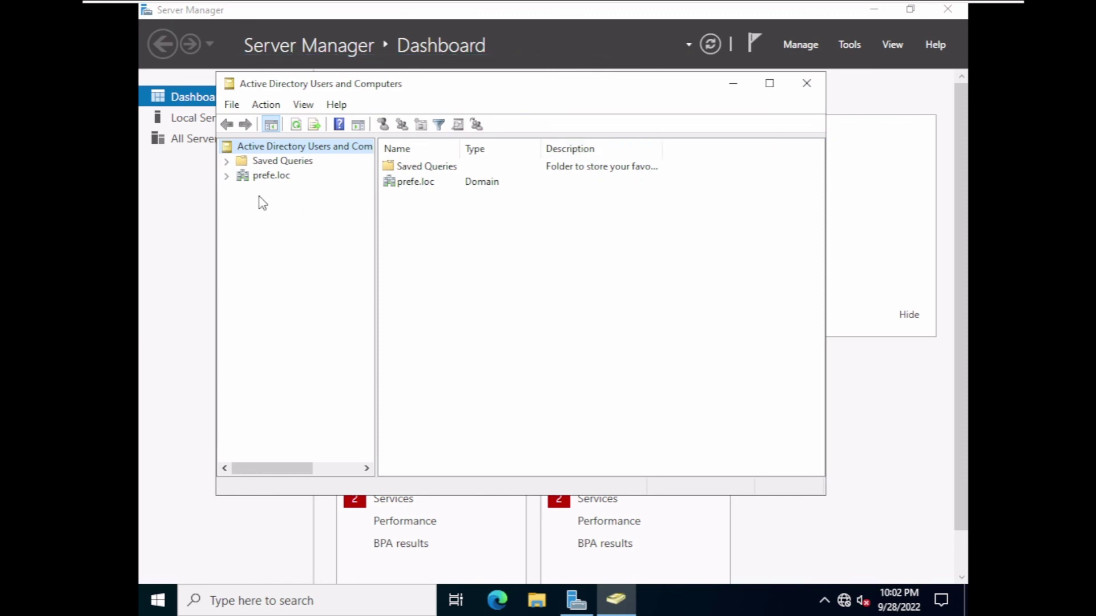
pyautogui.click(230, 179)
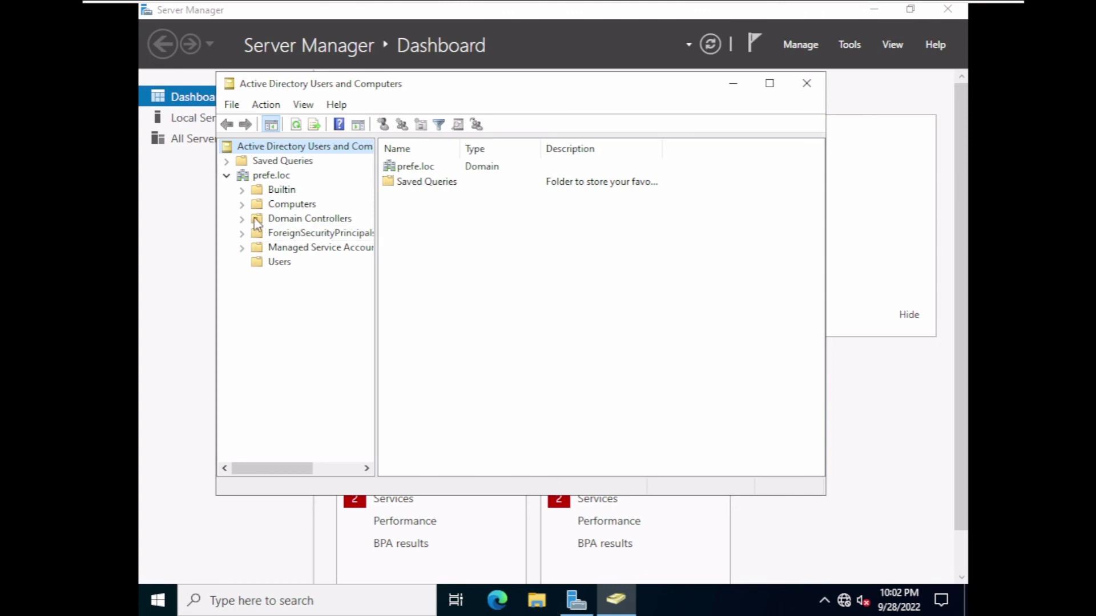
pyautogui.click(242, 204)
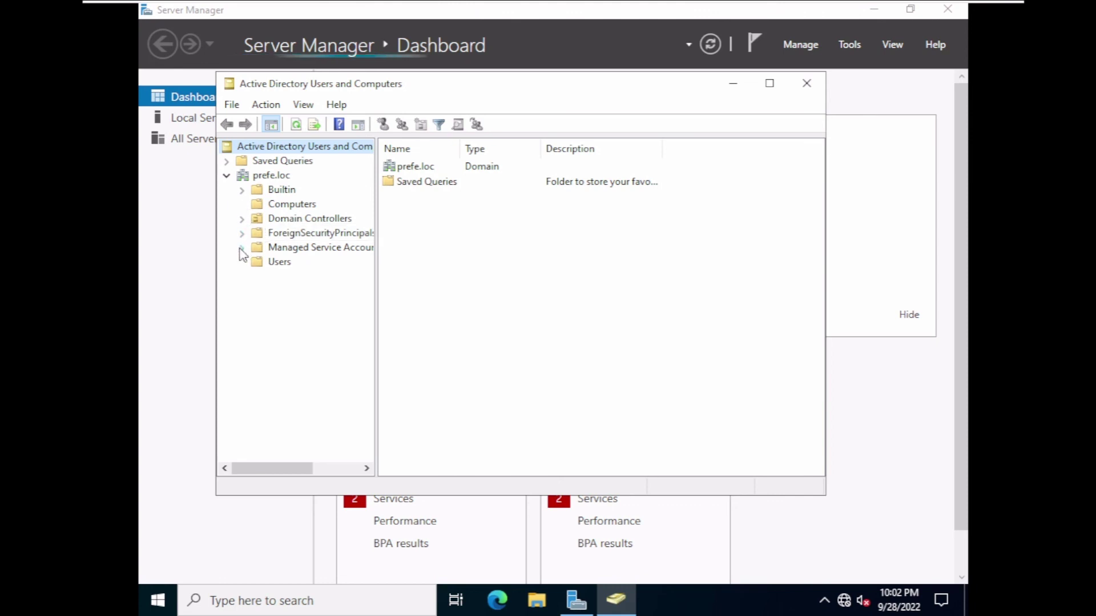
pyautogui.click(276, 263)
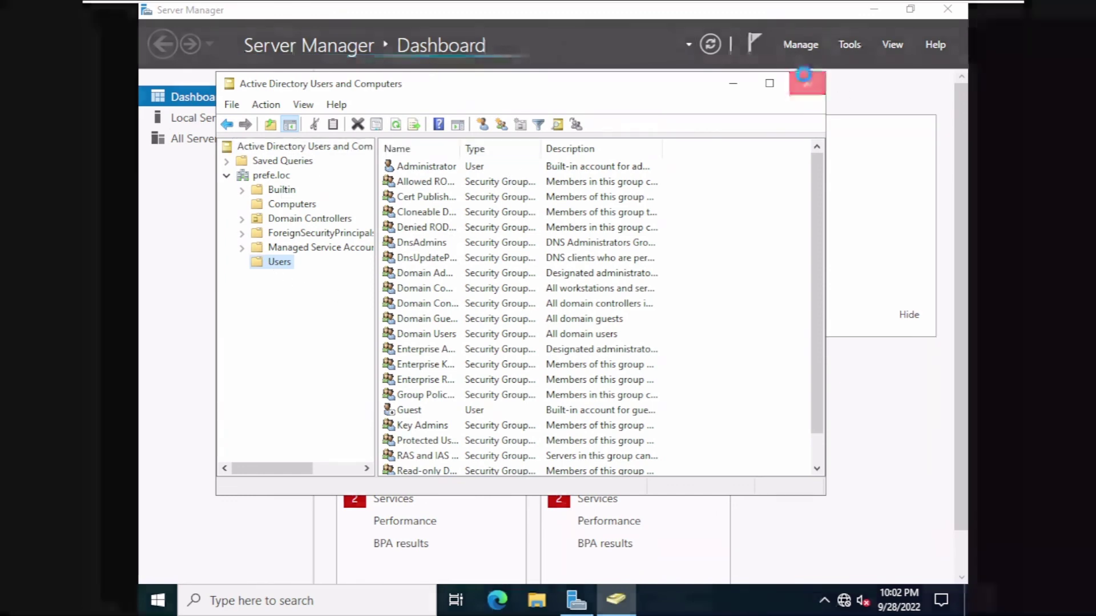
pyautogui.click(806, 83)
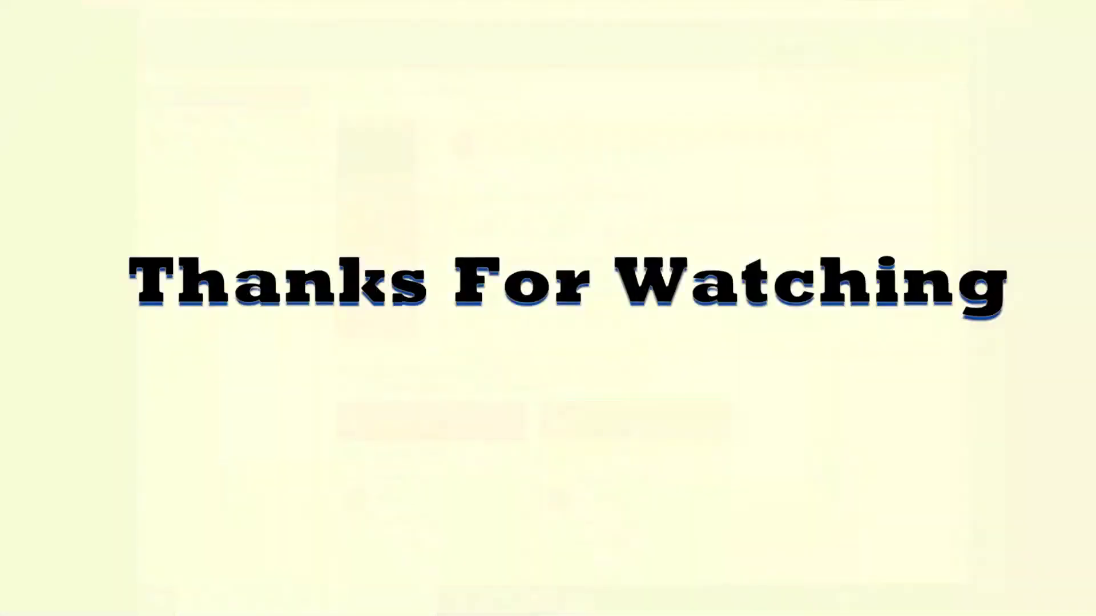